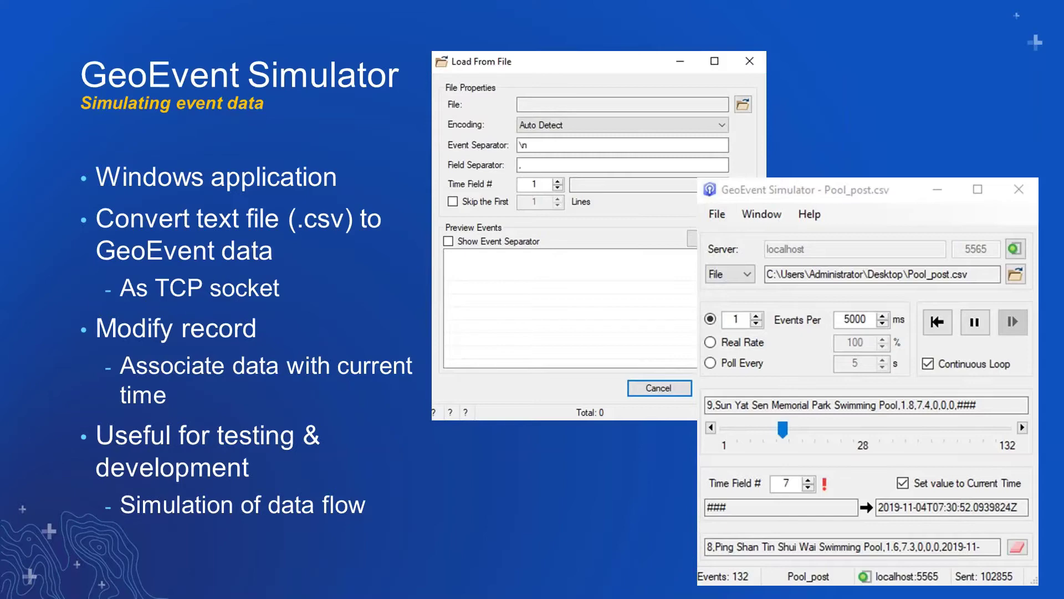
{"action": "key", "text": "Right"}
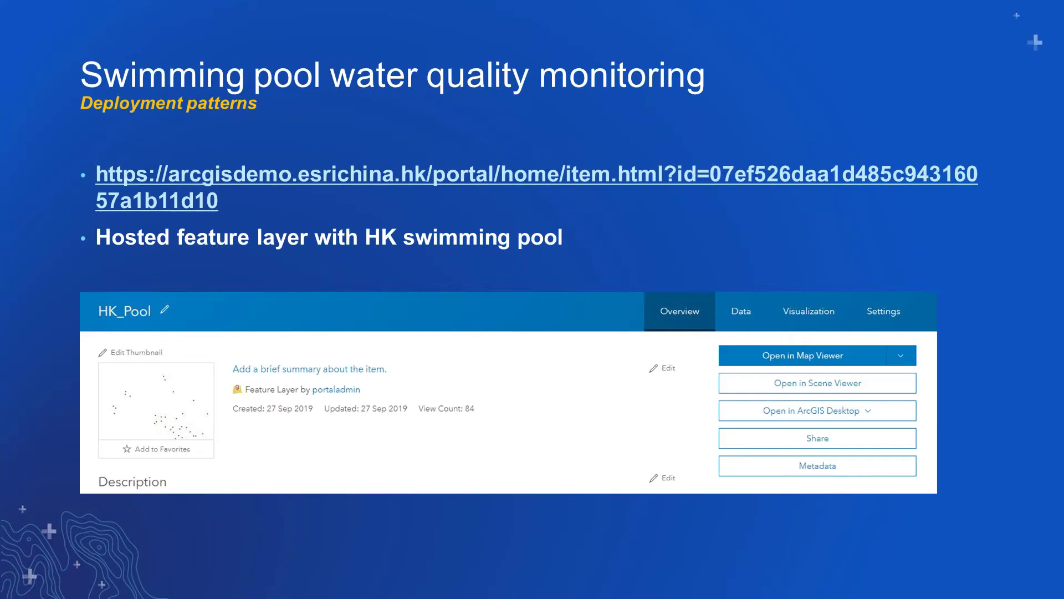
{"action": "key", "text": "Right"}
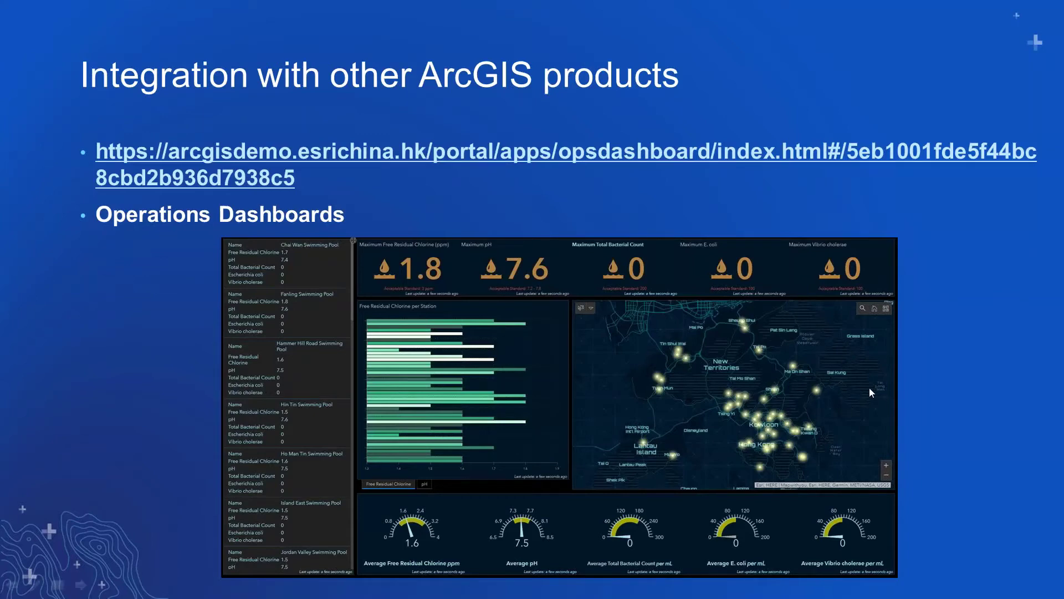
- Leave the slide show, switch to the HK_Pool portal item in Chrome and review its attribute table through to the Time column
{"action": "key", "text": "Escape"}
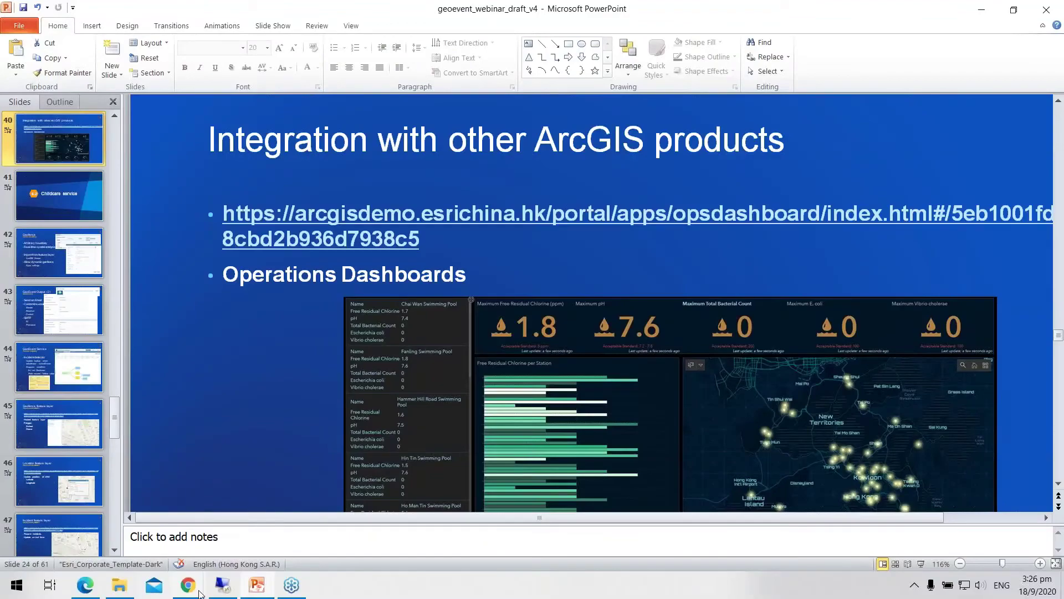
{"action": "mouse_move", "coordinate": [199, 591]}
{"action": "mouse_move", "coordinate": [190, 555]}
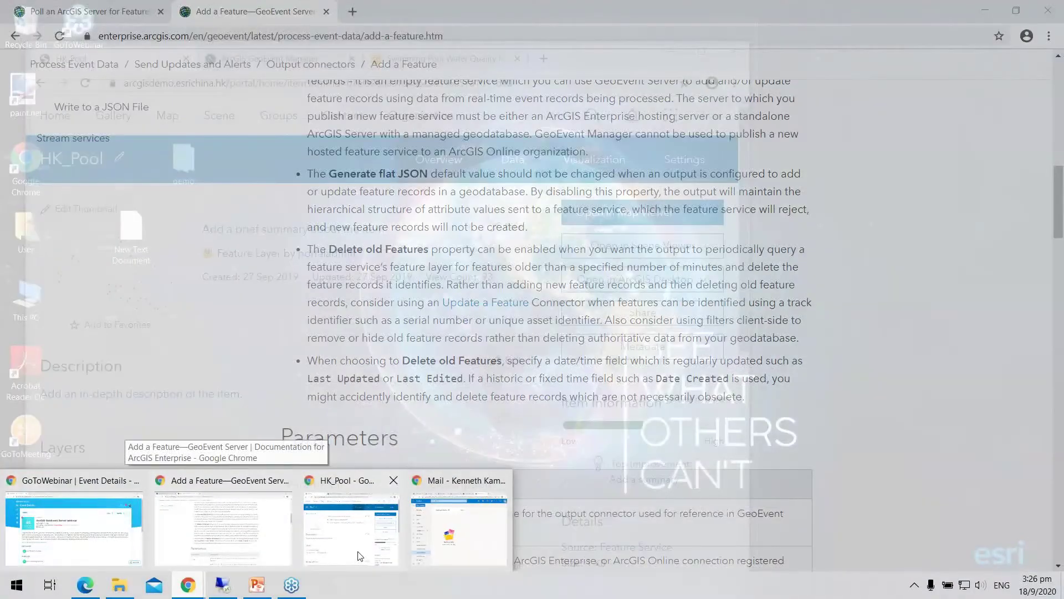
{"action": "left_click", "coordinate": [334, 518]}
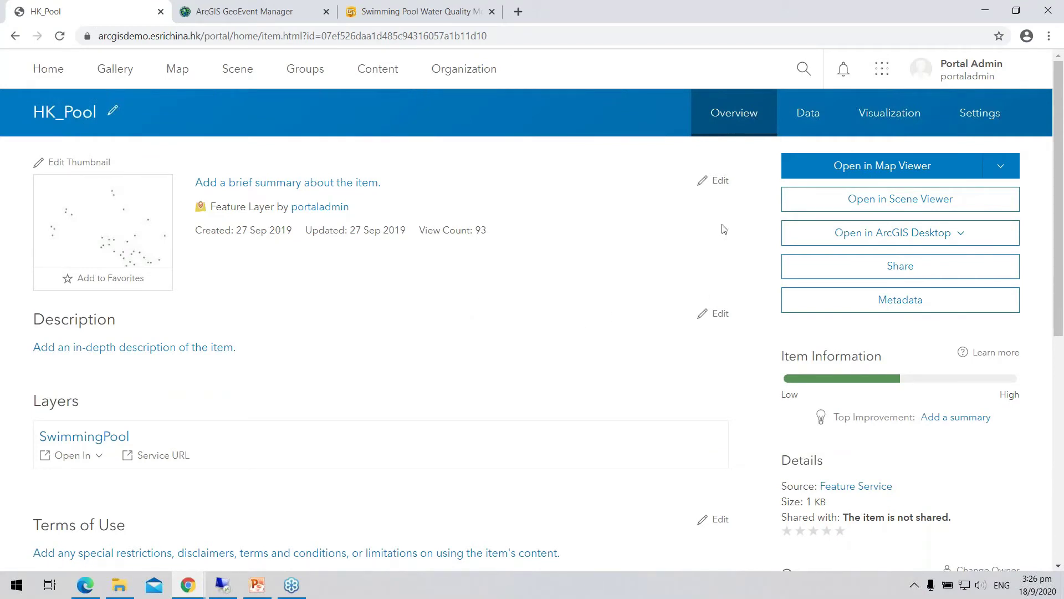
{"action": "left_click", "coordinate": [815, 133]}
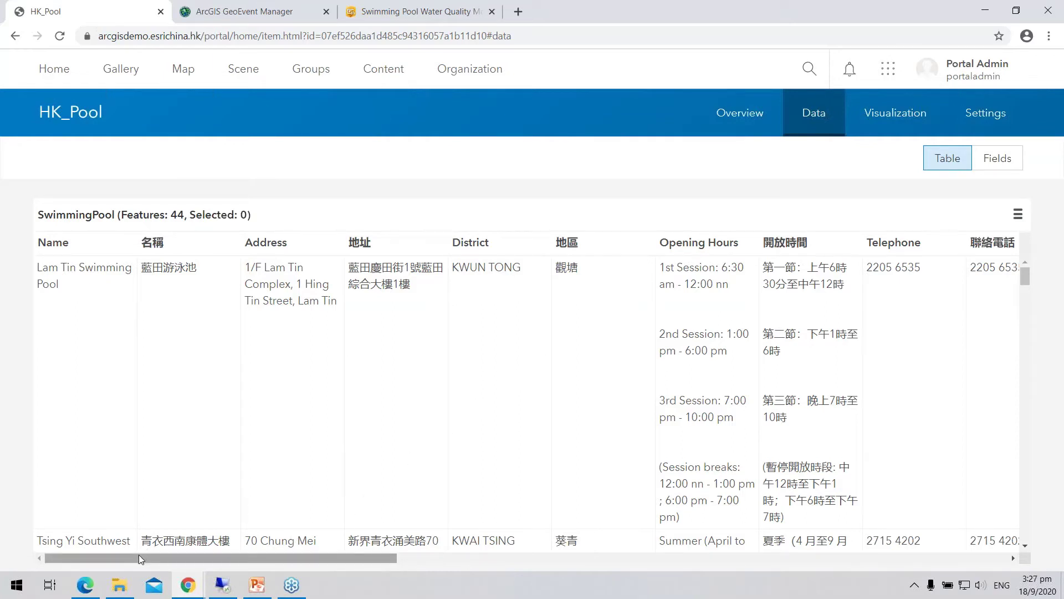
{"action": "left_click_drag", "start_coordinate": [138, 554], "coordinate": [774, 556]}
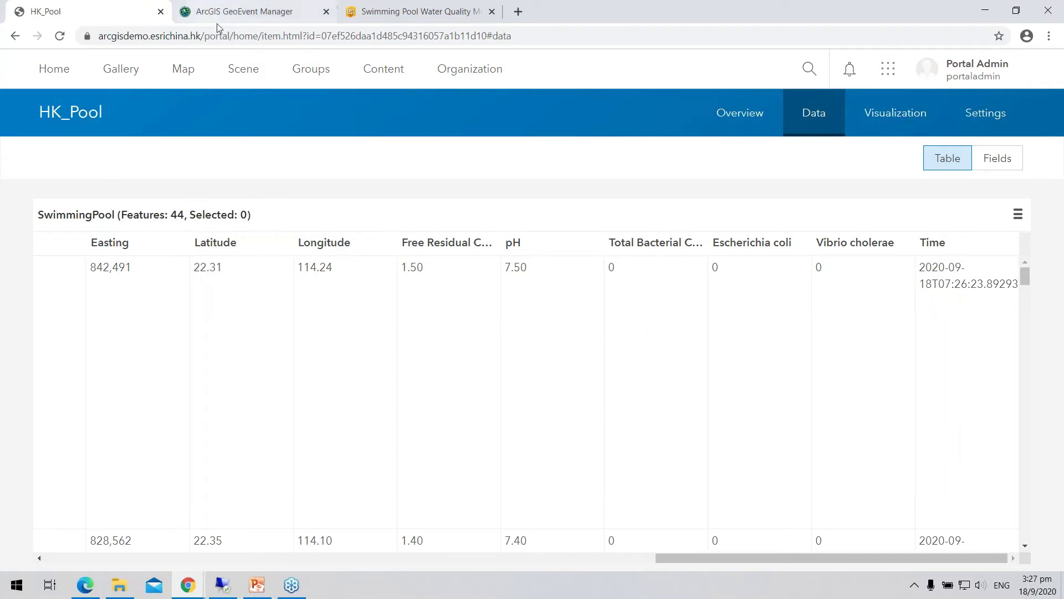
- Switch to ArcGIS GeoEvent Manager and open the pool GeoEvent definition to review its fields and tags
{"action": "left_click", "coordinate": [247, 14]}
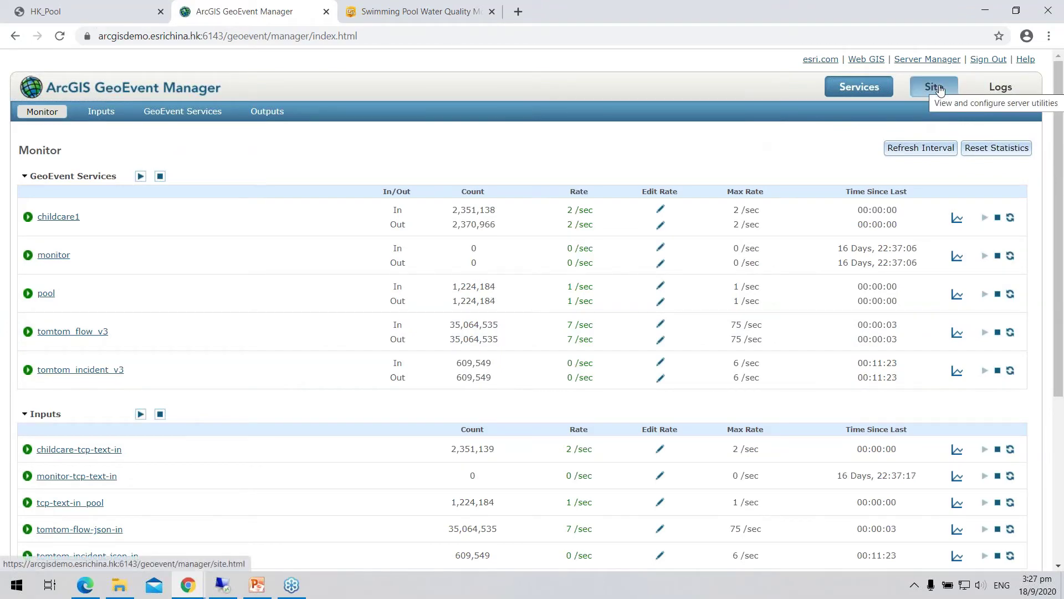
{"action": "left_click", "coordinate": [940, 89]}
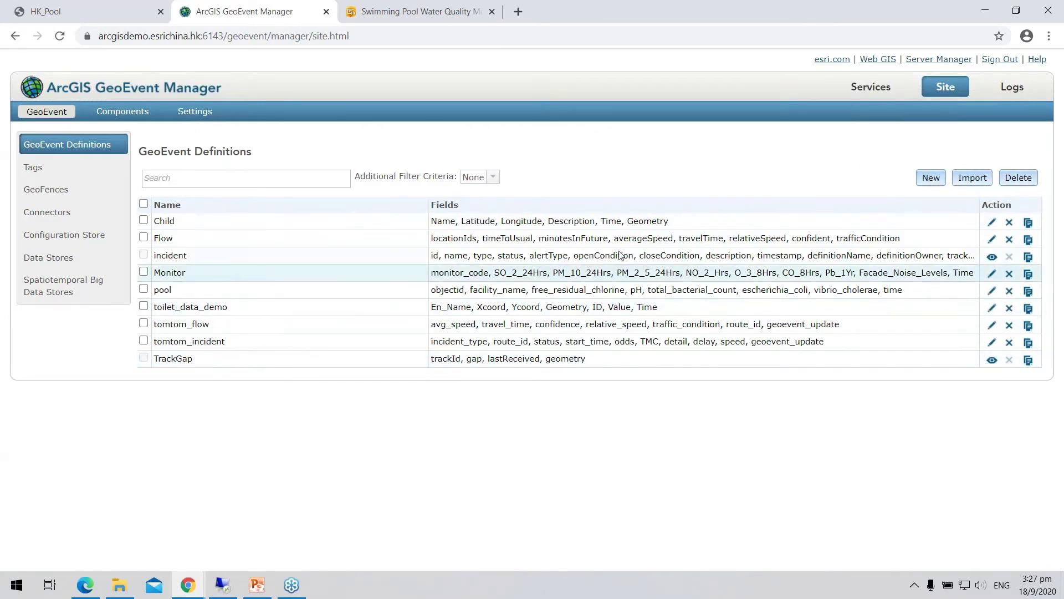
{"action": "left_click", "coordinate": [991, 291]}
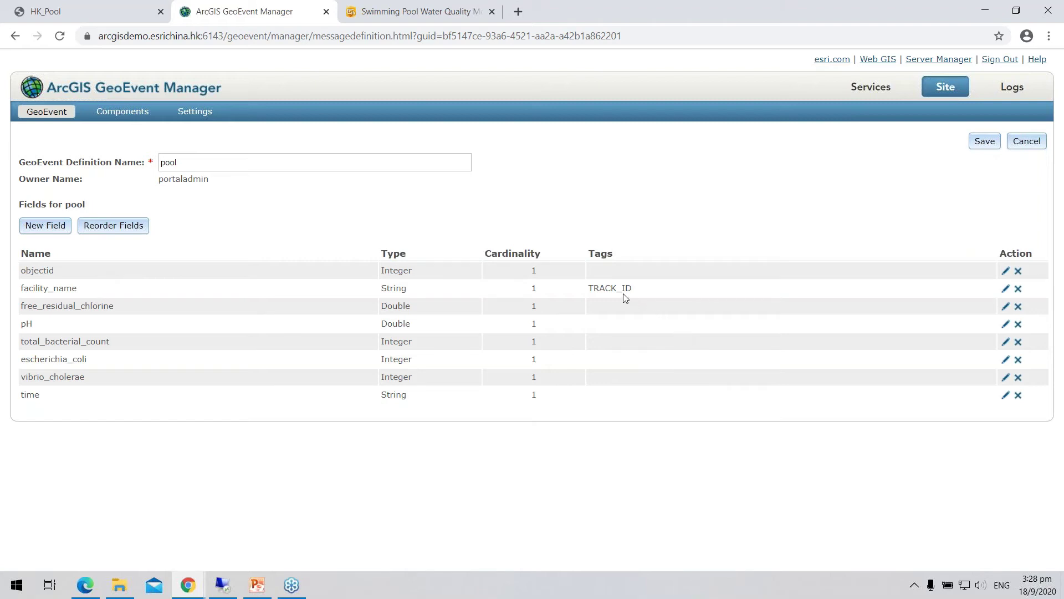
- Go to the GeoEvent inputs and view the connector types available for a new input, without adding one
{"action": "left_click", "coordinate": [879, 90]}
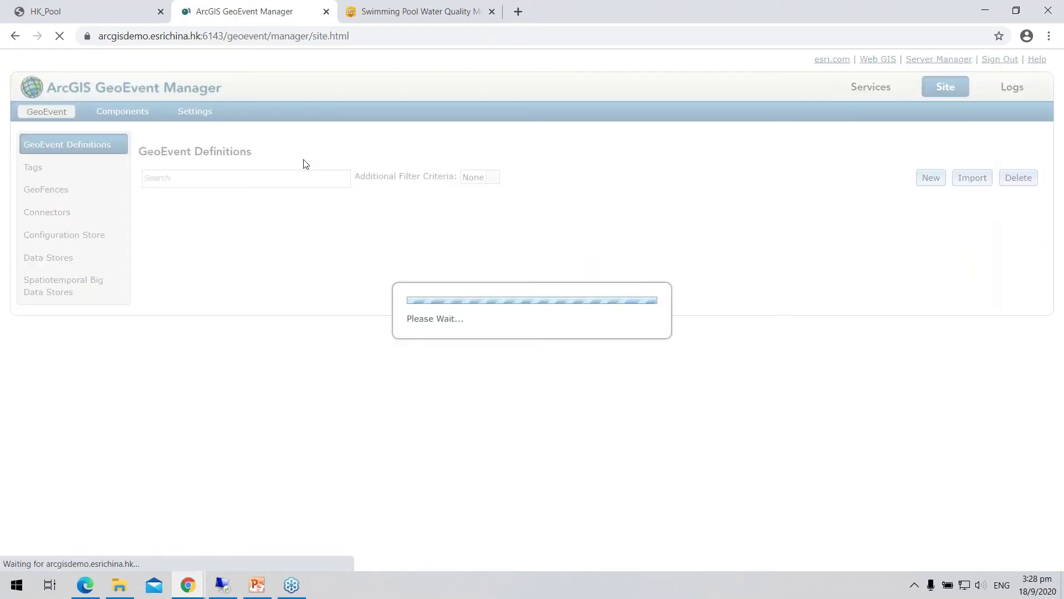
{"action": "left_click", "coordinate": [856, 80]}
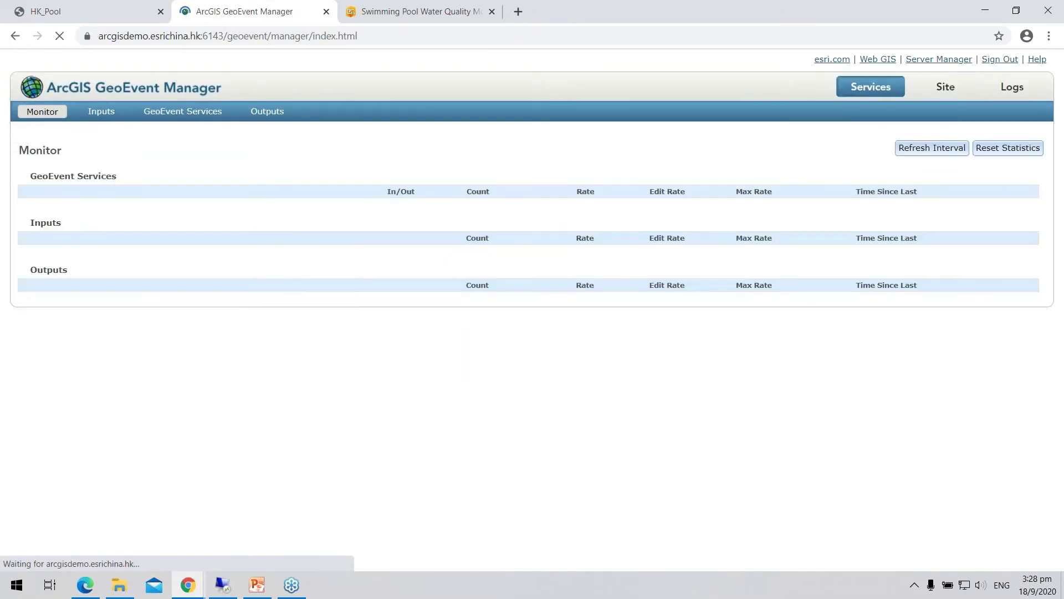
{"action": "left_click", "coordinate": [100, 112]}
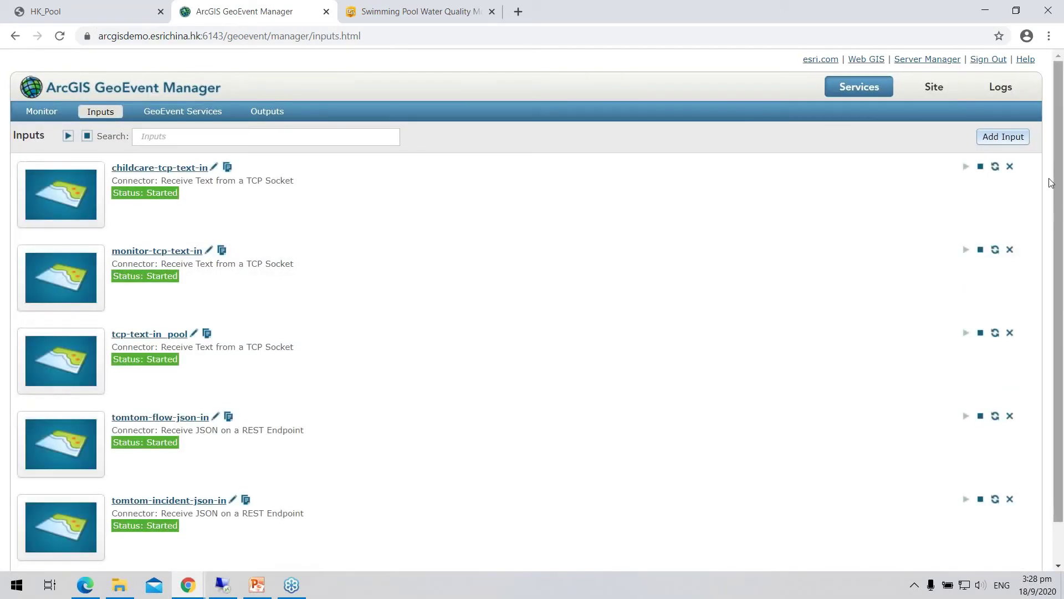
{"action": "left_click", "coordinate": [1003, 136]}
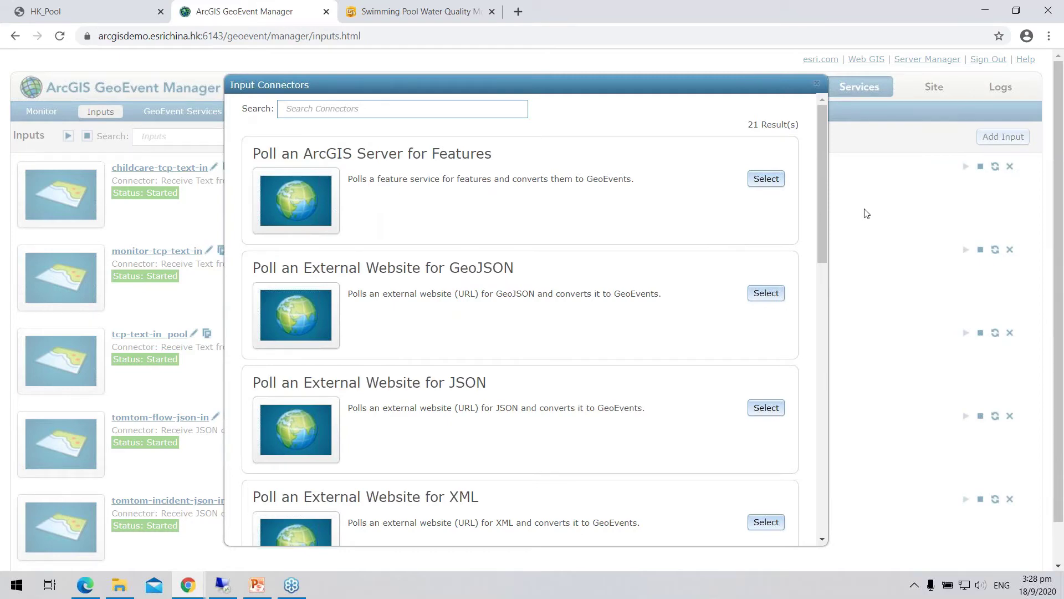
{"action": "left_click", "coordinate": [816, 85]}
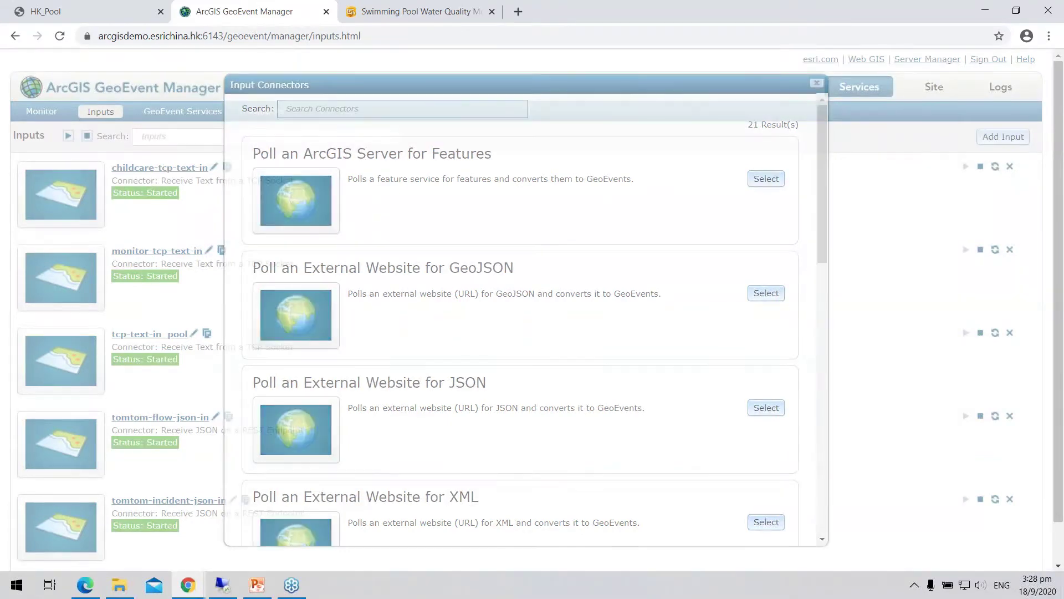
- Review the advanced settings of the tcp-text-in_pool input, including its server port and GeoEvent definition, and leave without saving
{"action": "left_click", "coordinate": [193, 334]}
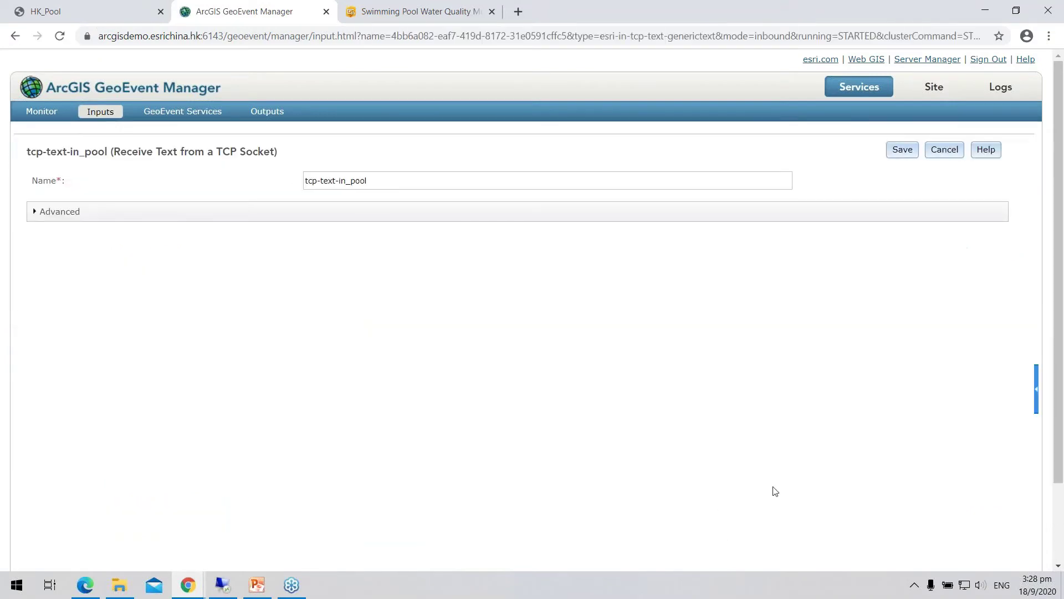
{"action": "left_click", "coordinate": [578, 210]}
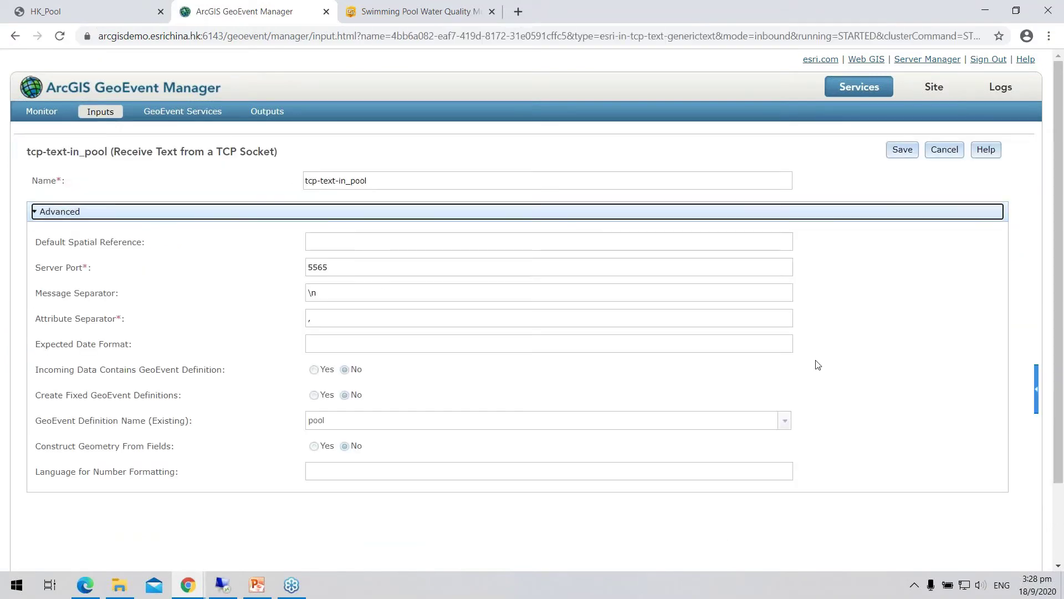
{"action": "scroll", "coordinate": [816, 364], "scroll_direction": "down", "scroll_amount": 2}
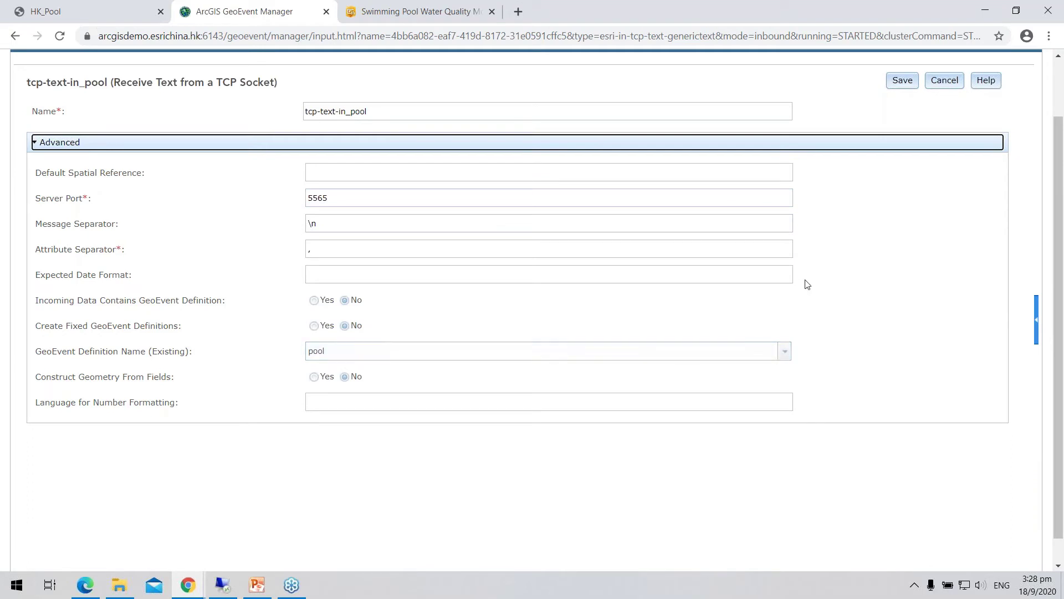
{"action": "scroll", "coordinate": [807, 284], "scroll_direction": "up", "scroll_amount": 2}
{"action": "left_click", "coordinate": [944, 146]}
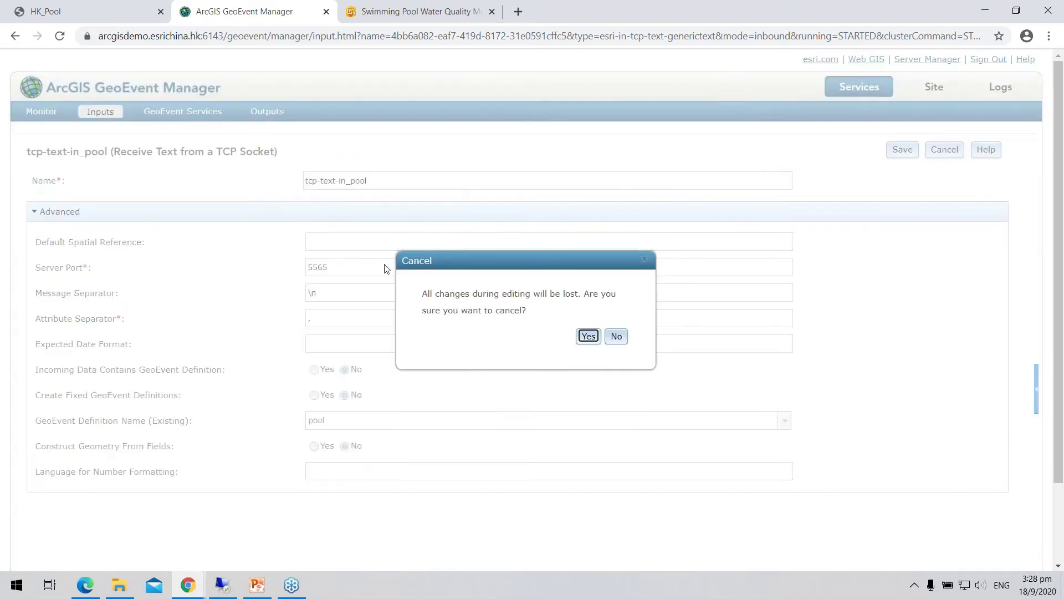
{"action": "left_click", "coordinate": [591, 343]}
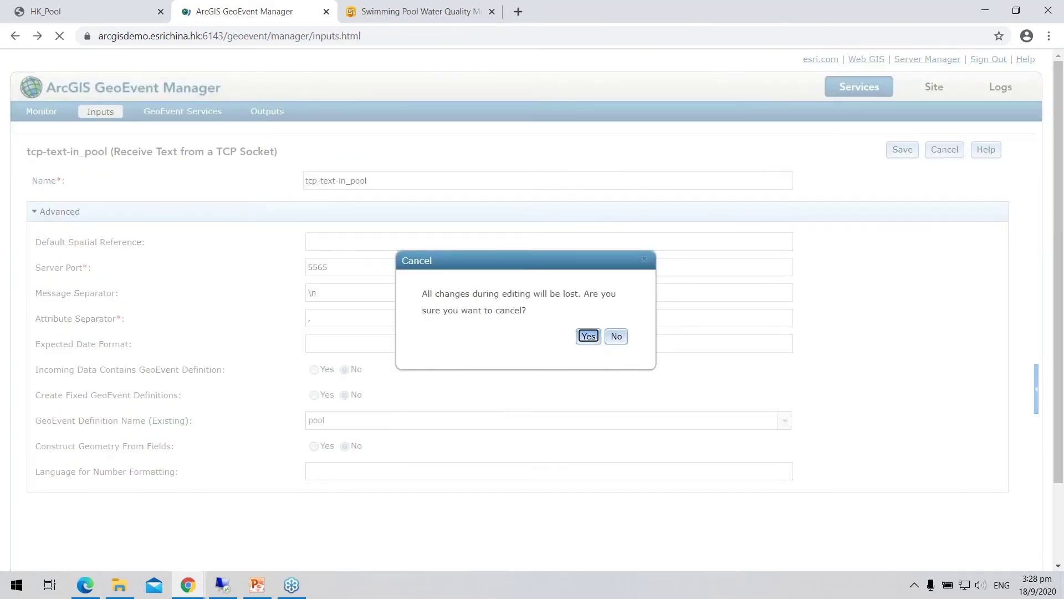
- Go to the GeoEvent outputs and browse the connector types available for a new output, without adding one
{"action": "left_click", "coordinate": [267, 111]}
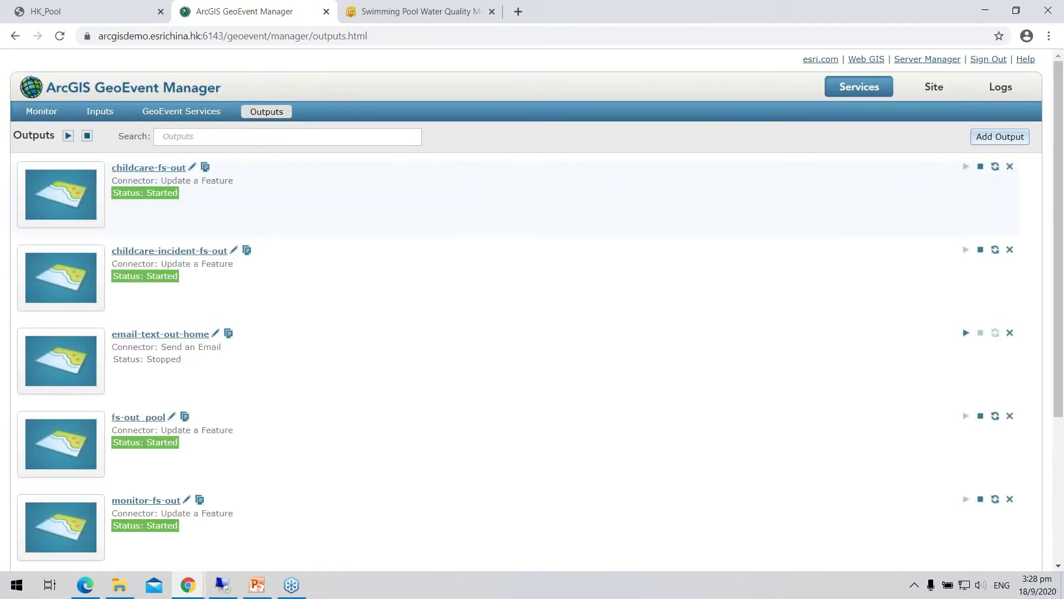
{"action": "left_click", "coordinate": [998, 137]}
{"action": "scroll", "coordinate": [573, 245], "scroll_direction": "down", "scroll_amount": 5}
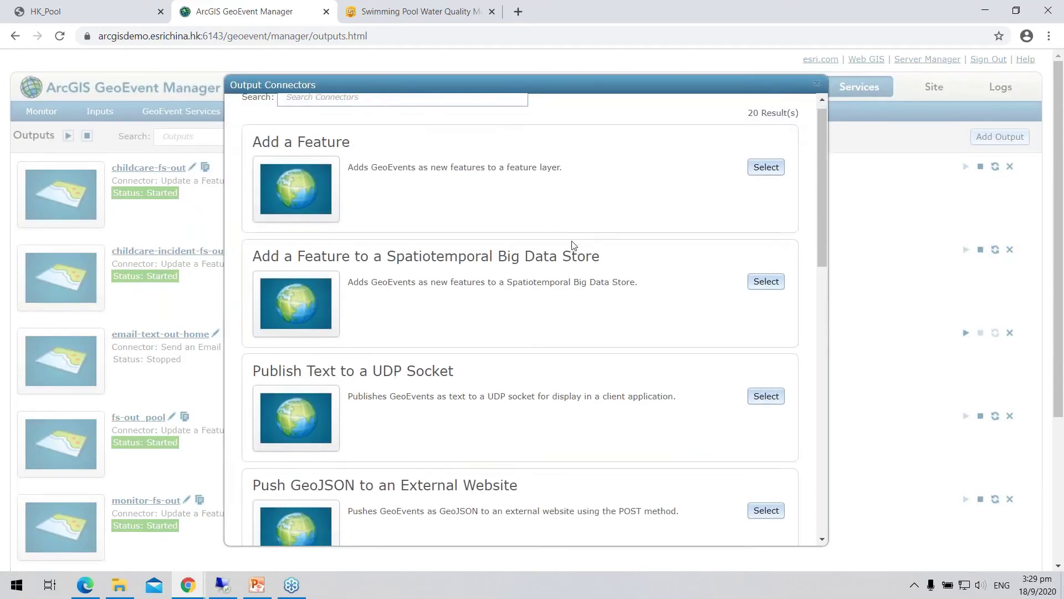
{"action": "scroll", "coordinate": [573, 245], "scroll_direction": "down", "scroll_amount": 2}
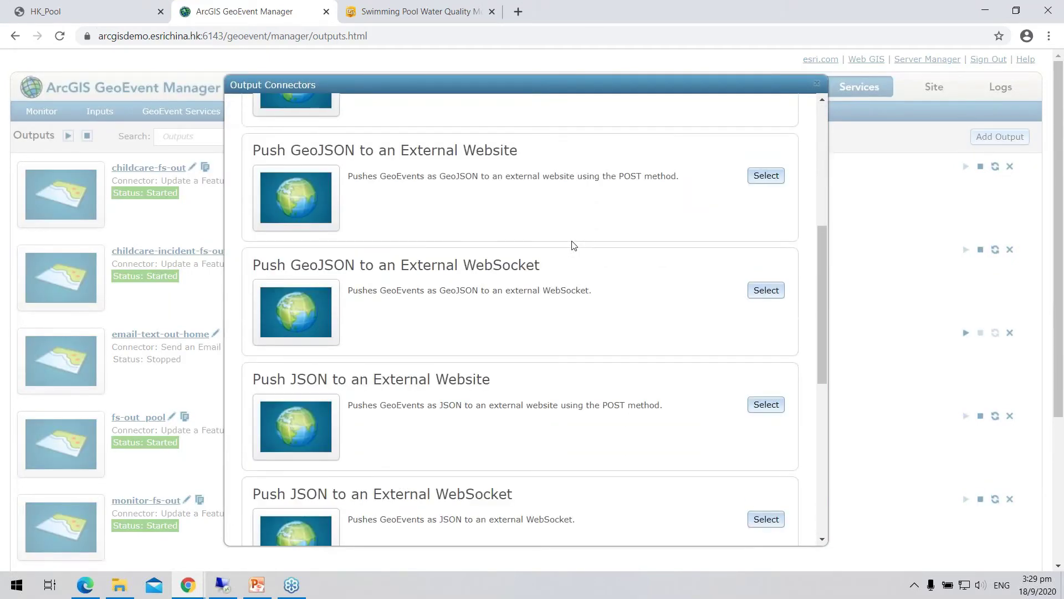
{"action": "scroll", "coordinate": [742, 294], "scroll_direction": "down", "scroll_amount": 2}
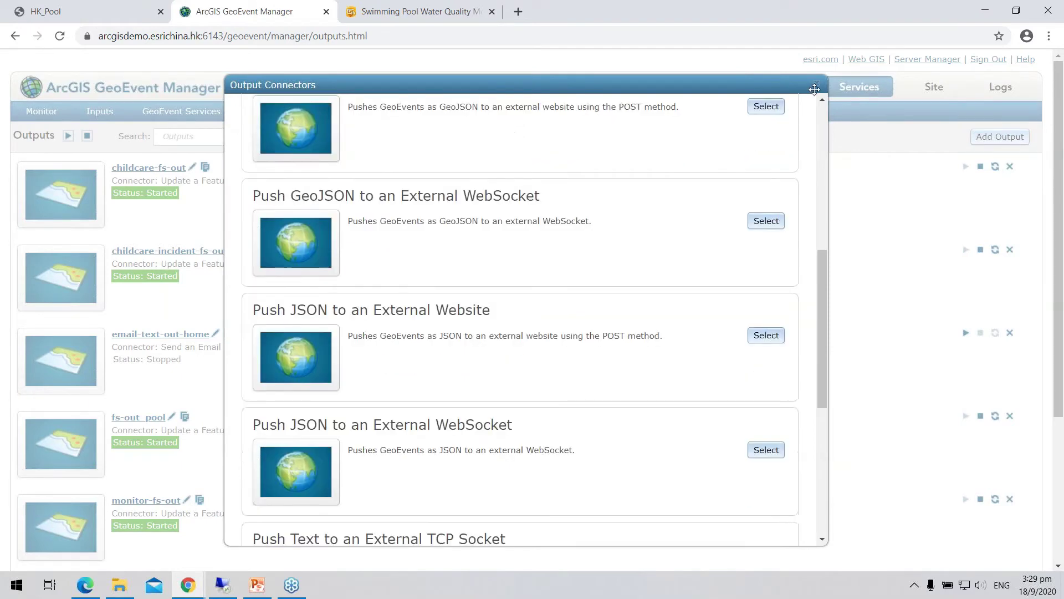
{"action": "key", "text": "Escape"}
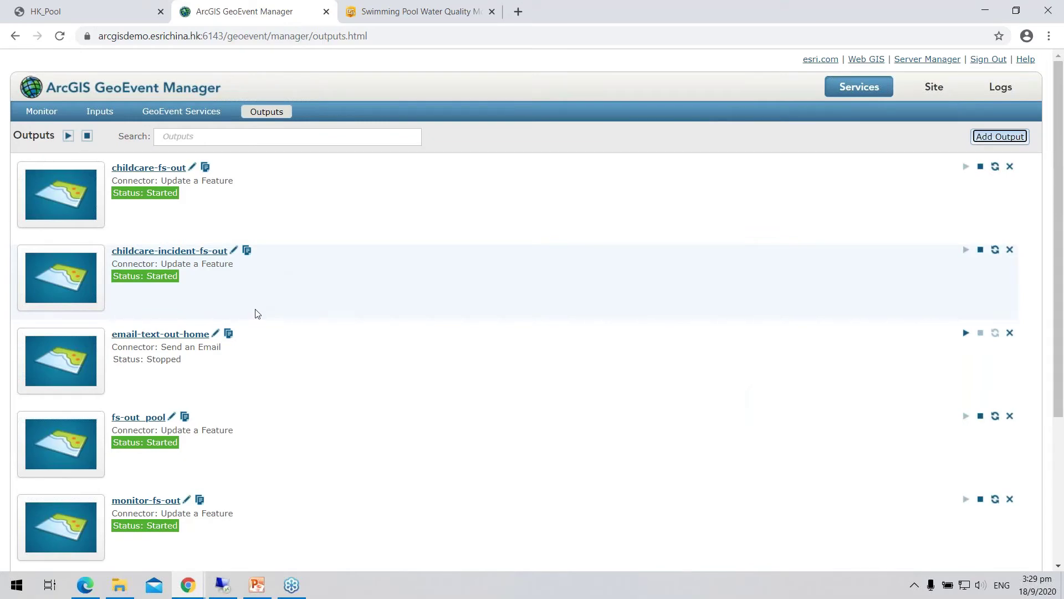
- Examine the fs-out_pool output's settings, including its feature service choices and unique identifier field, and leave without saving
{"action": "scroll", "coordinate": [244, 325], "scroll_direction": "down", "scroll_amount": 1}
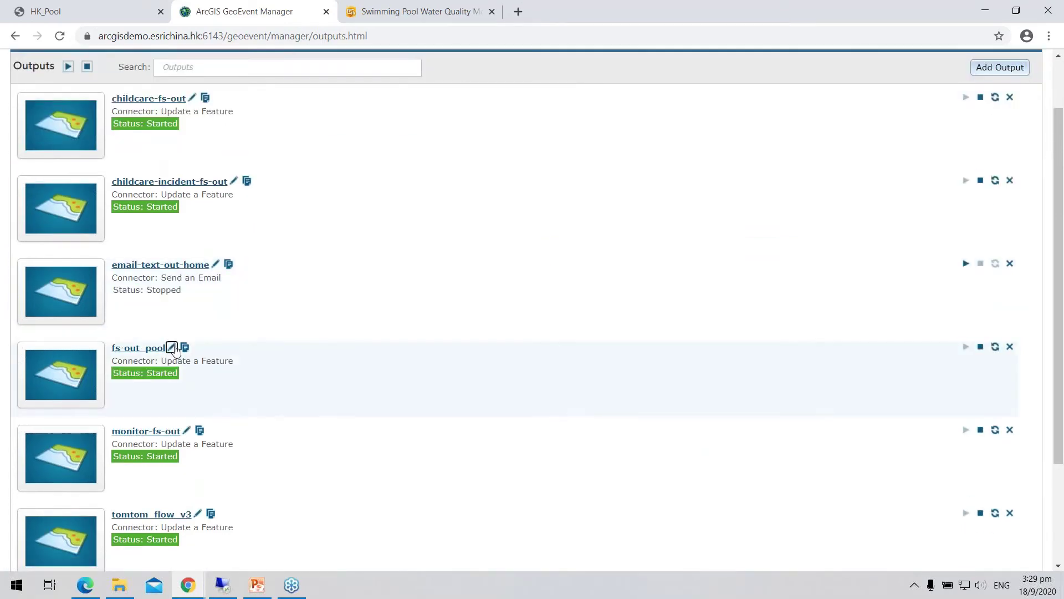
{"action": "left_click", "coordinate": [171, 347]}
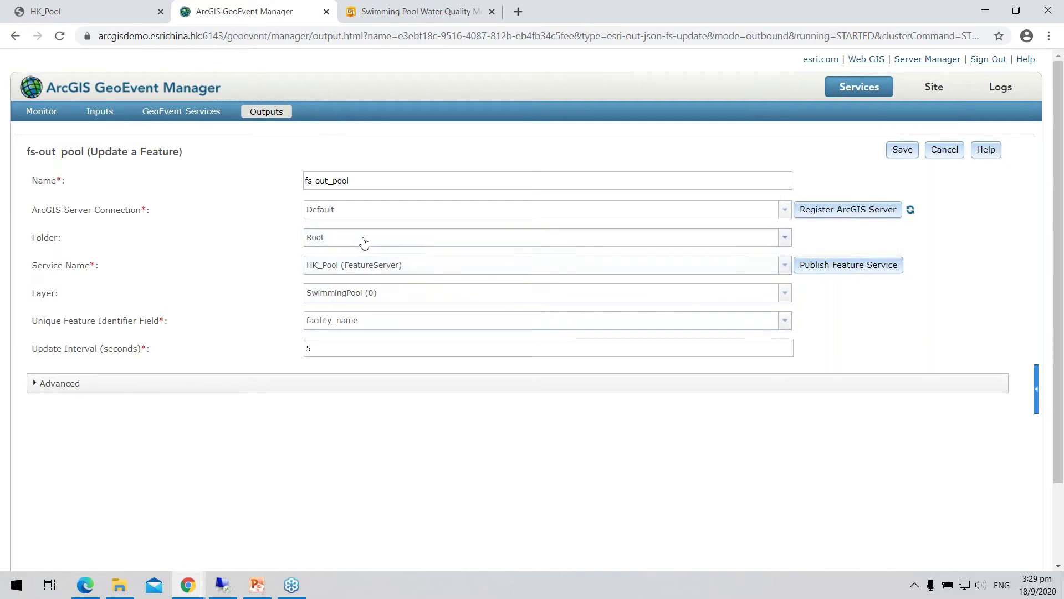
{"action": "left_click", "coordinate": [597, 269]}
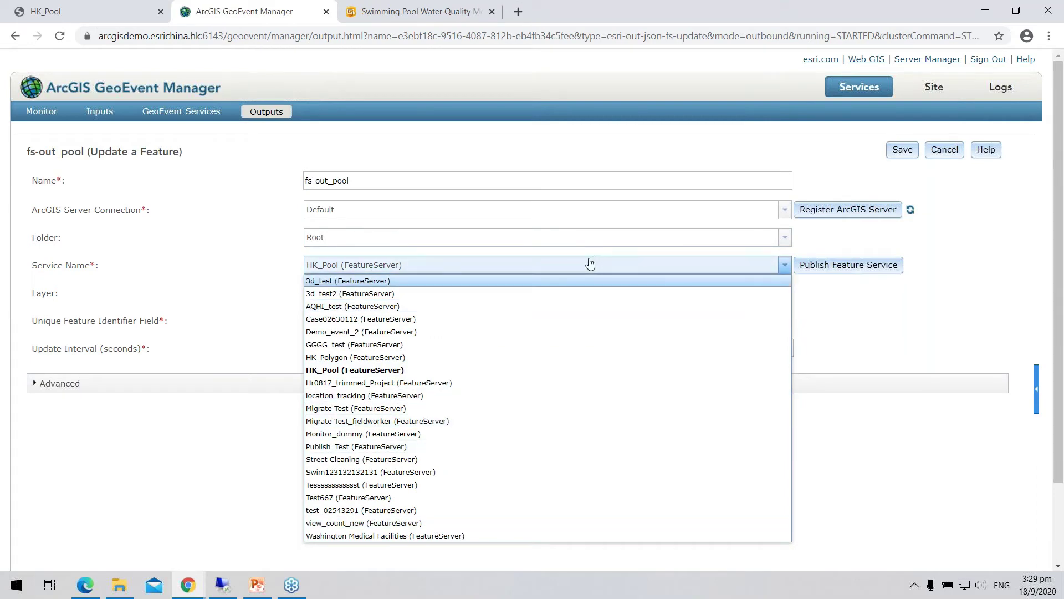
{"action": "left_click", "coordinate": [590, 262]}
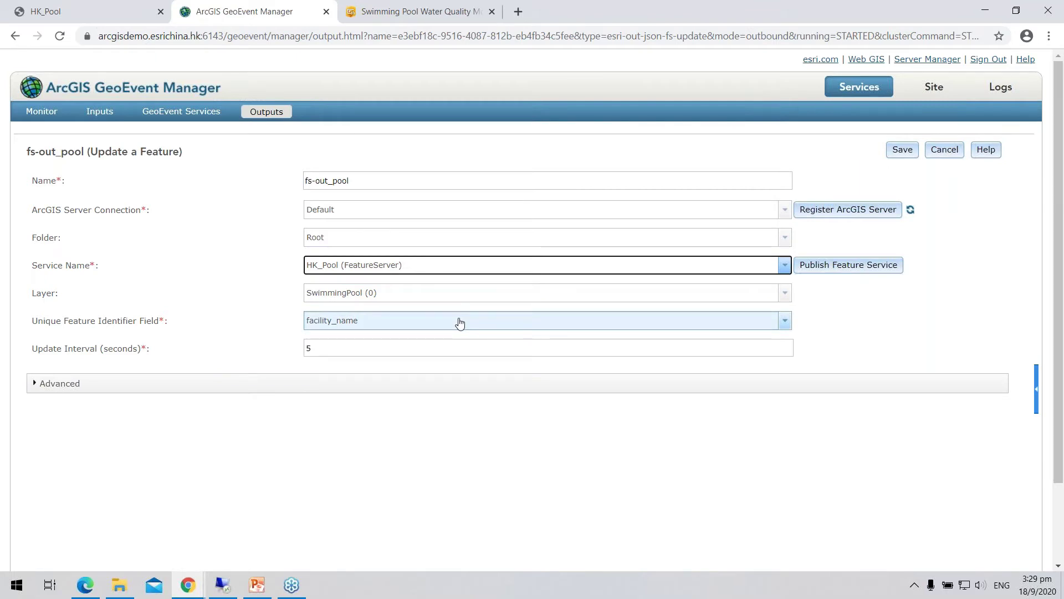
{"action": "left_click", "coordinate": [935, 151]}
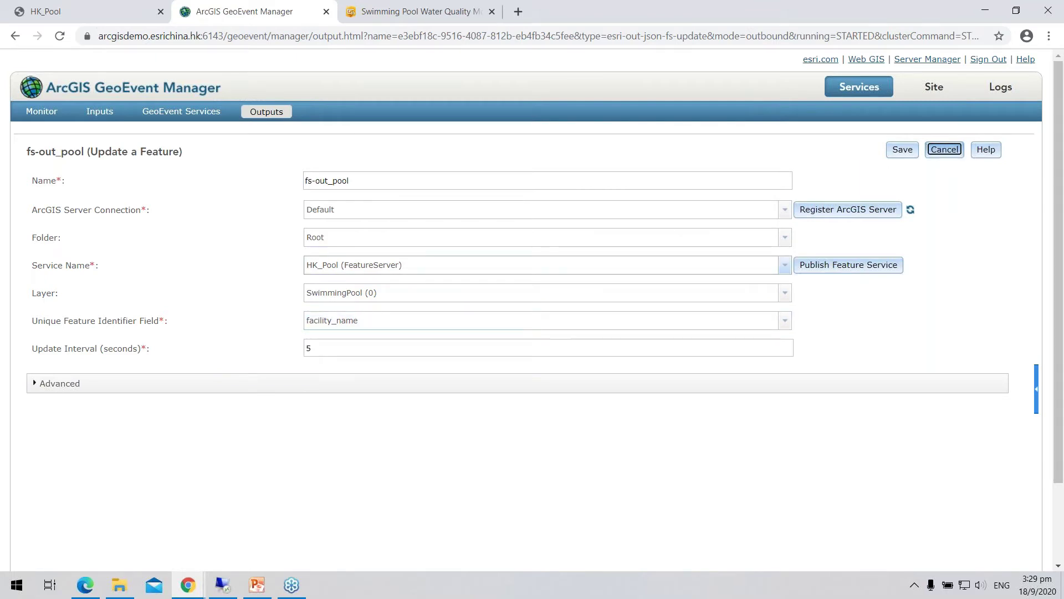
{"action": "left_click", "coordinate": [586, 335]}
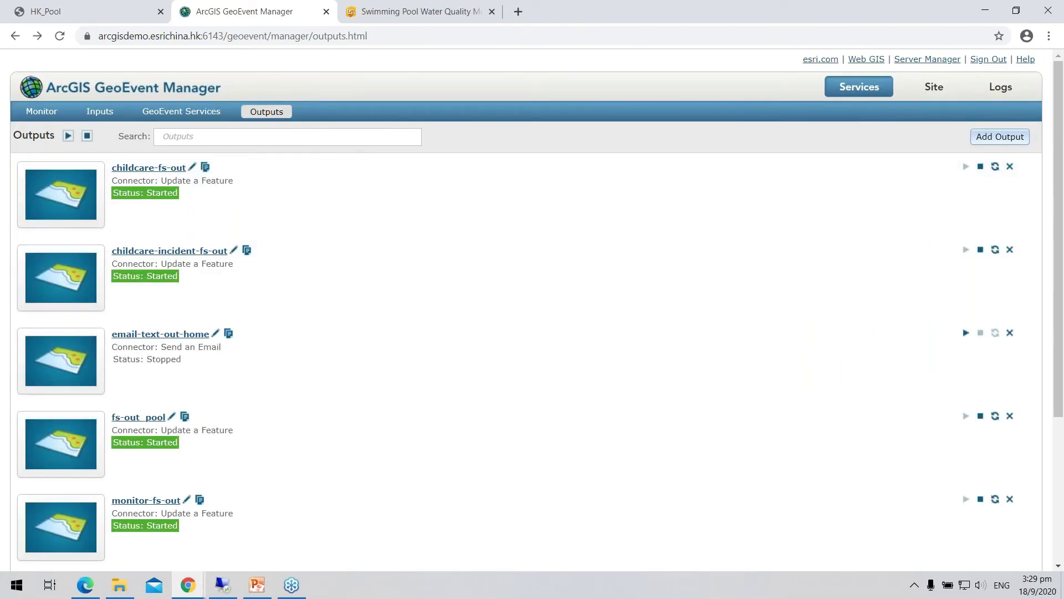
- Open the pool GeoEvent service for editing and move the fs-out_pool element slightly closer to tcp-text-in_pool, roughly level with it
{"action": "left_click", "coordinate": [203, 114]}
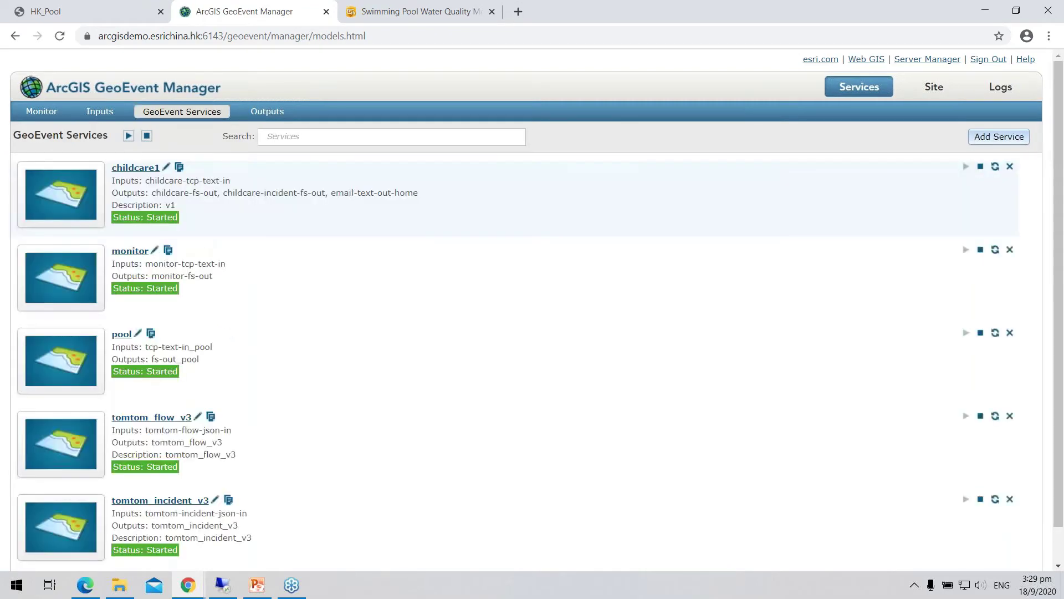
{"action": "scroll", "coordinate": [324, 237], "scroll_direction": "down", "scroll_amount": 1}
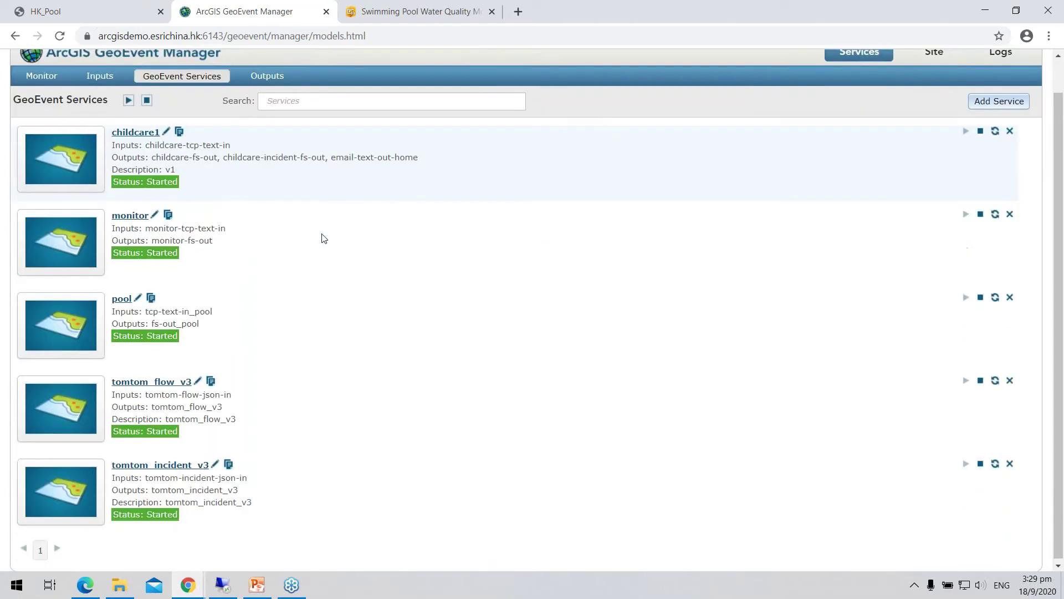
{"action": "left_click", "coordinate": [137, 299]}
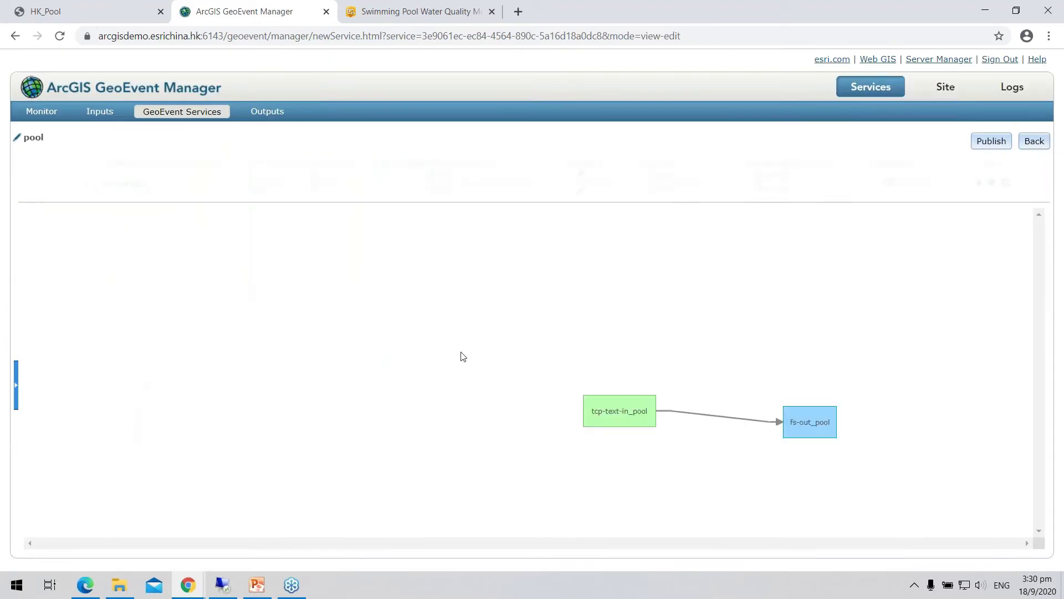
{"action": "left_click_drag", "start_coordinate": [810, 418], "coordinate": [782, 405]}
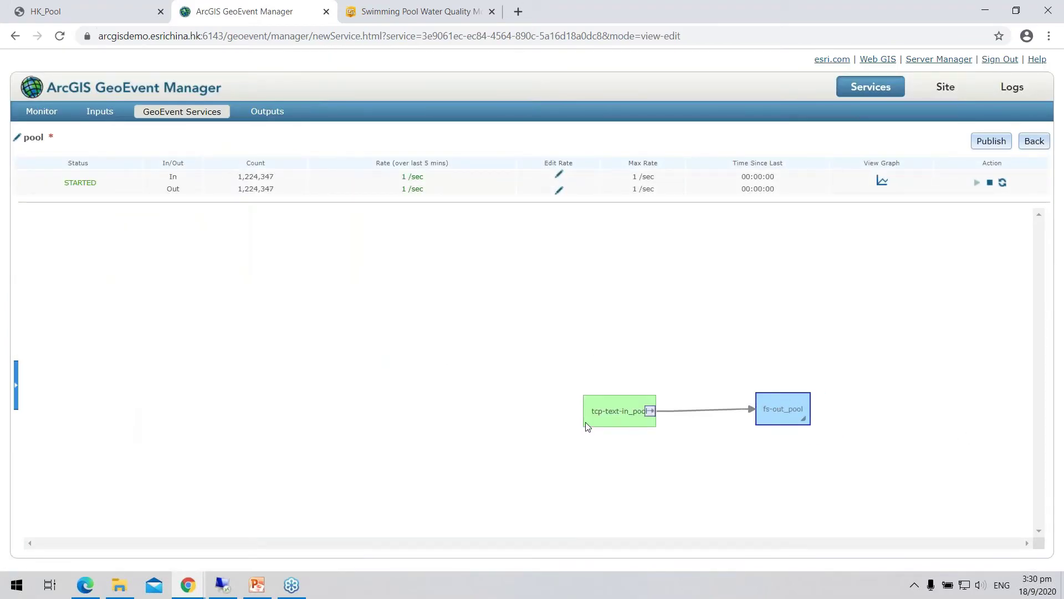
- Leave the pool service editor without publishing and return to the GeoEvent Services list
{"action": "left_click", "coordinate": [648, 420]}
{"action": "right_click", "coordinate": [713, 423]}
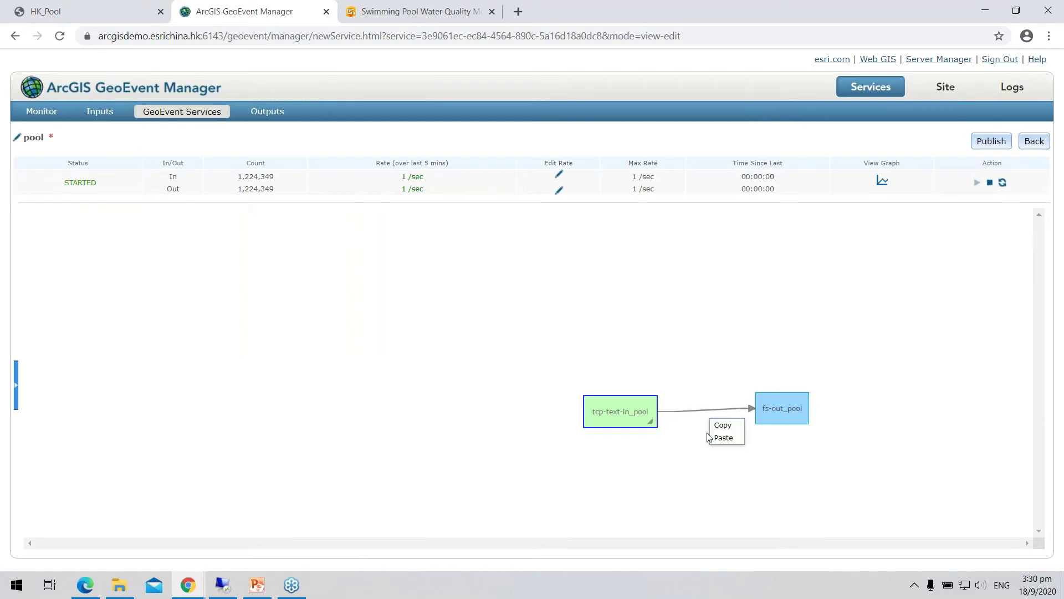
{"action": "left_click", "coordinate": [711, 439]}
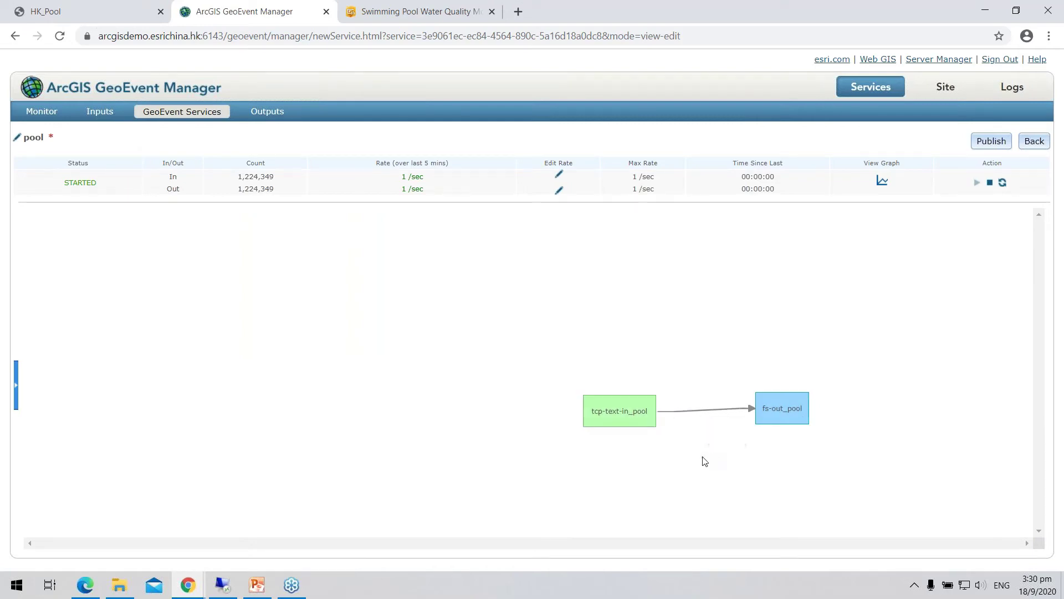
{"action": "left_click", "coordinate": [1034, 142]}
{"action": "left_click", "coordinate": [601, 114]}
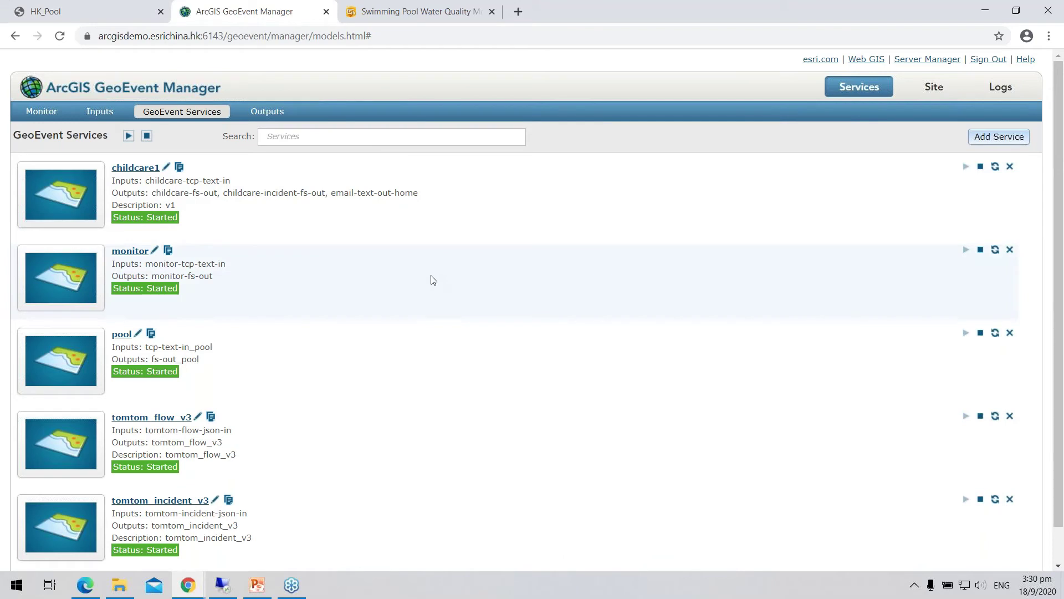
- Switch to the remote desktop, examine the Load From File settings of the GeoEvent Simulator with no source, and leave without loading
{"action": "left_click", "coordinate": [225, 590]}
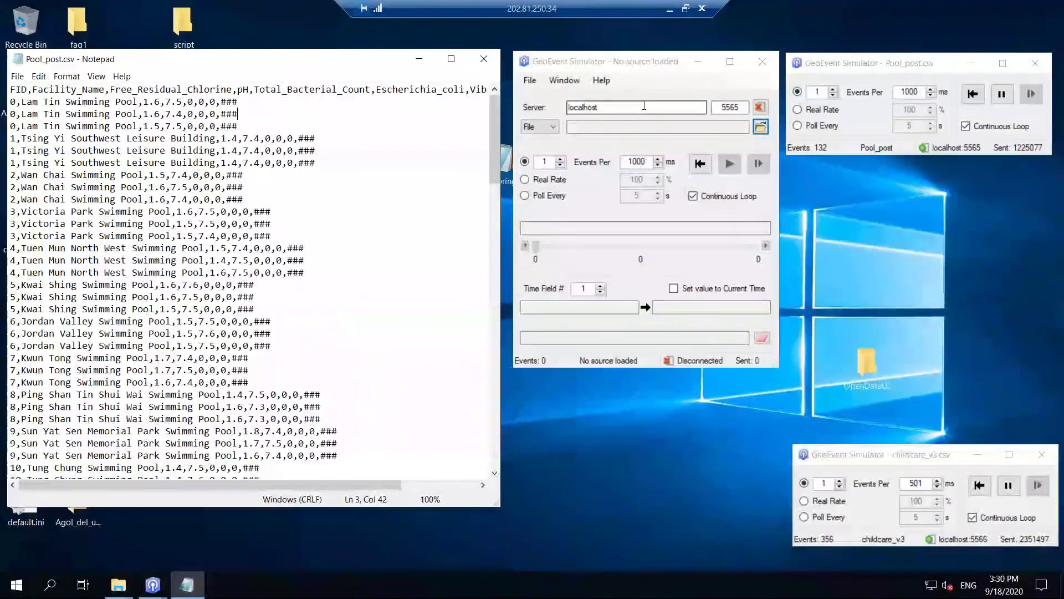
{"action": "left_click", "coordinate": [761, 130]}
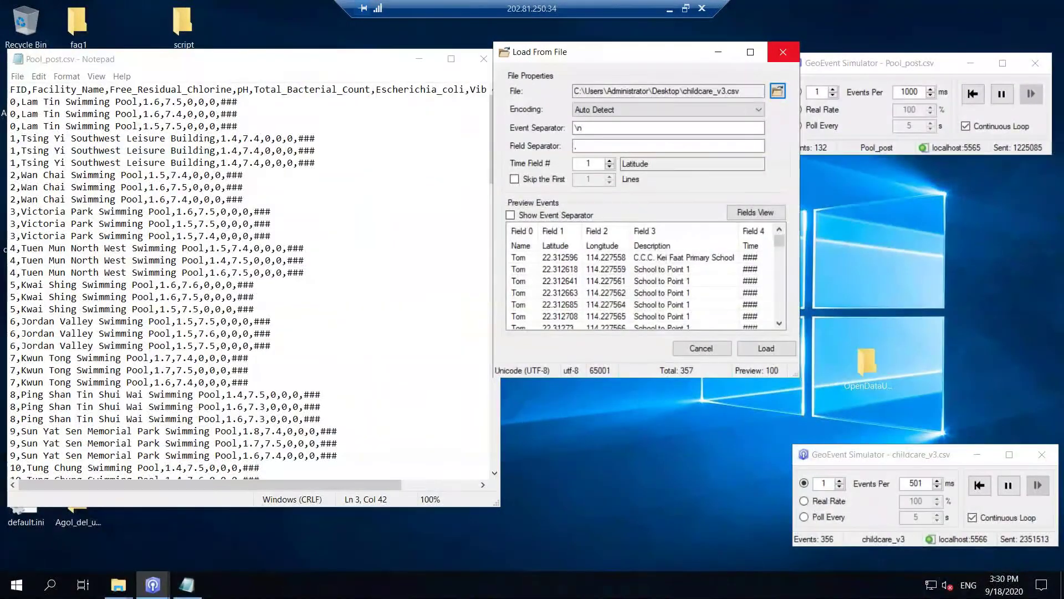
{"action": "key", "text": "Escape"}
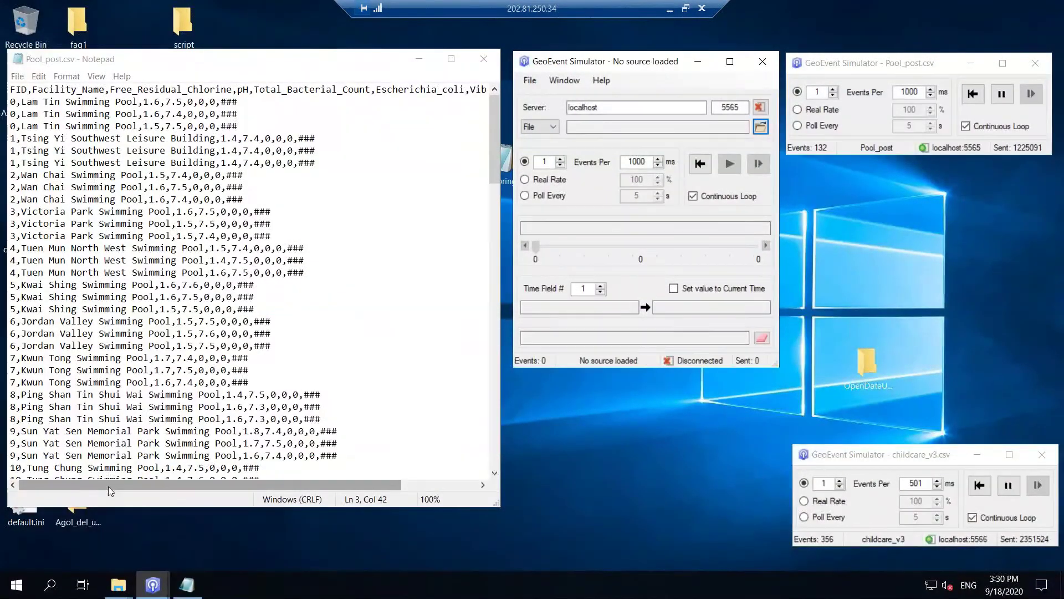
- Review the remaining columns of Pool_post.csv in Notepad and expand the Pool_post.csv simulator to show its full settings beside the text
{"action": "left_click_drag", "start_coordinate": [109, 487], "coordinate": [224, 495]}
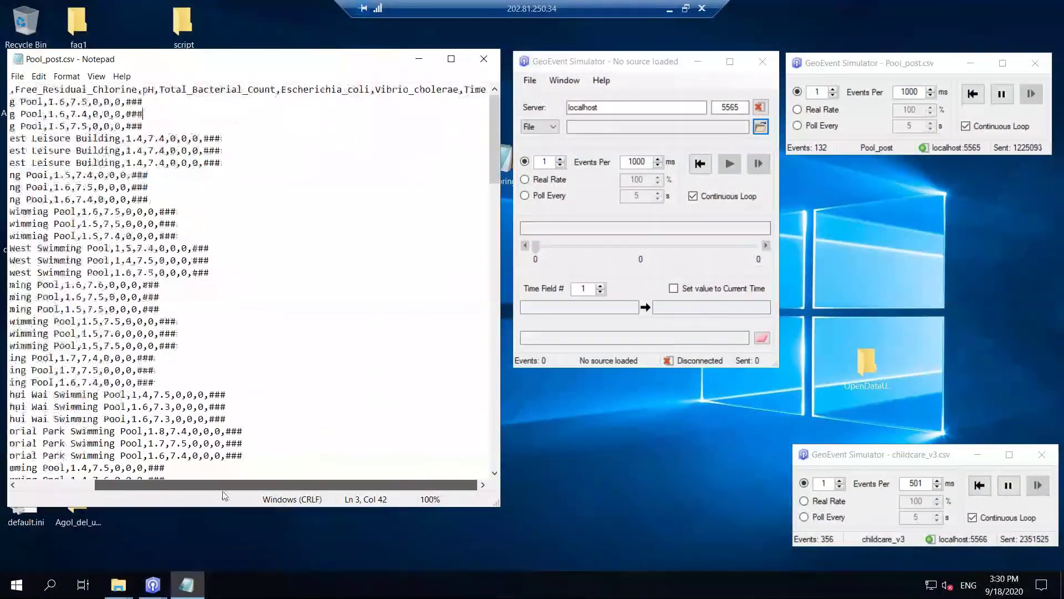
{"action": "left_click_drag", "start_coordinate": [151, 484], "coordinate": [67, 484]}
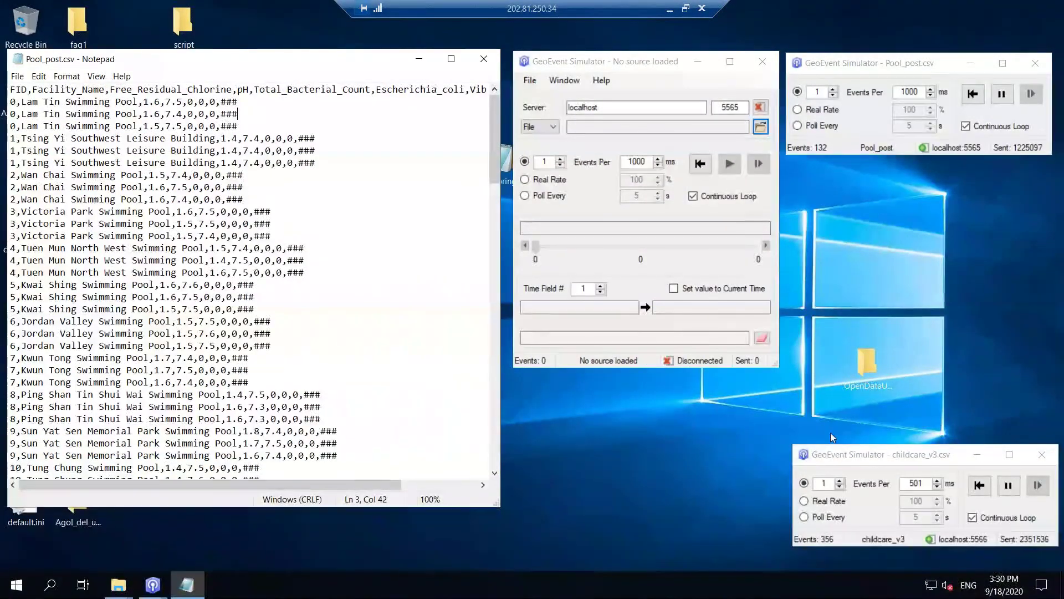
{"action": "left_click", "coordinate": [790, 152]}
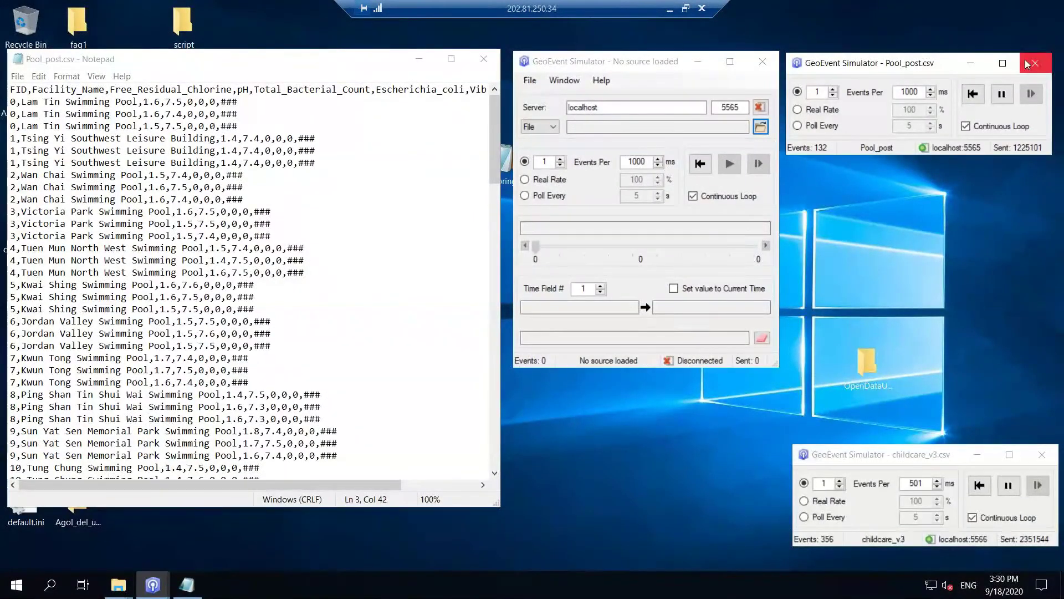
{"action": "left_click", "coordinate": [1008, 65]}
{"action": "left_click_drag", "start_coordinate": [1008, 65], "coordinate": [763, 77]}
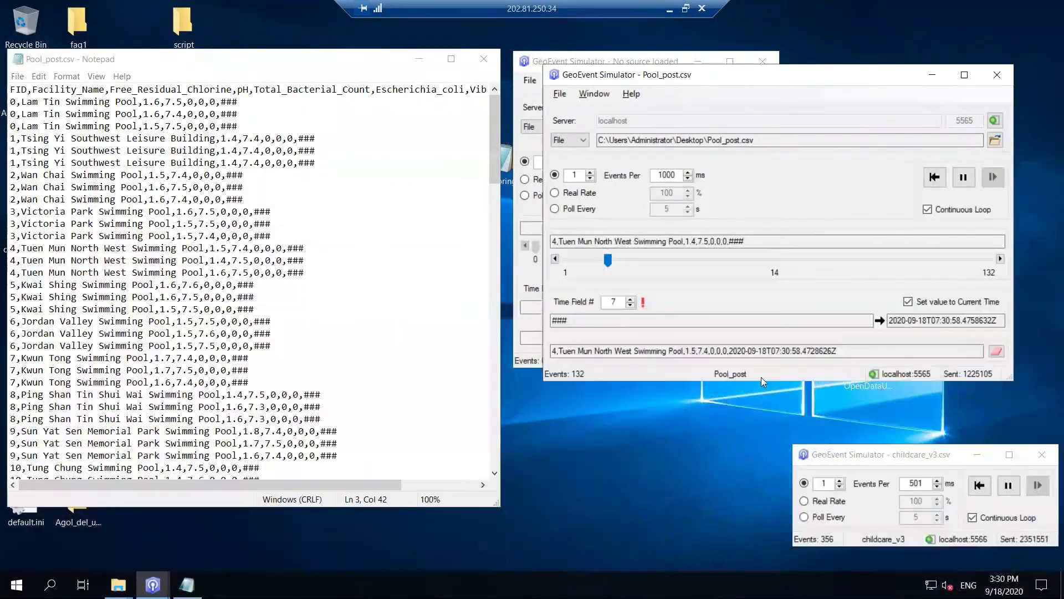
- Switch to the Swimming Pool Water Quality dashboard in Chrome, inspect a pool's map pop-up, and filter the dashboard to Fanling Swimming Pool
{"action": "left_click", "coordinate": [672, 10]}
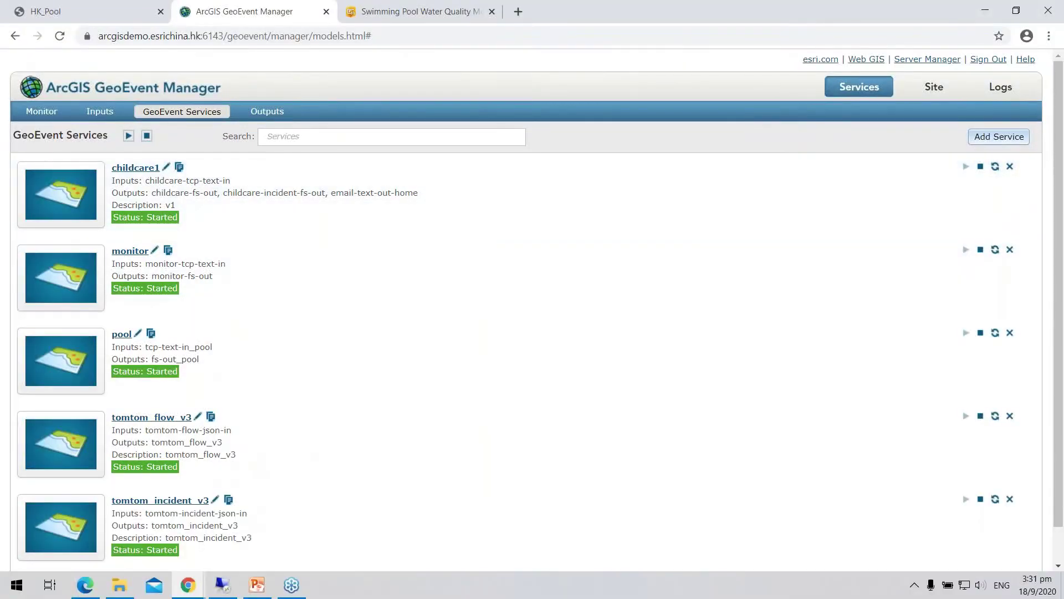
{"action": "left_click", "coordinate": [381, 7]}
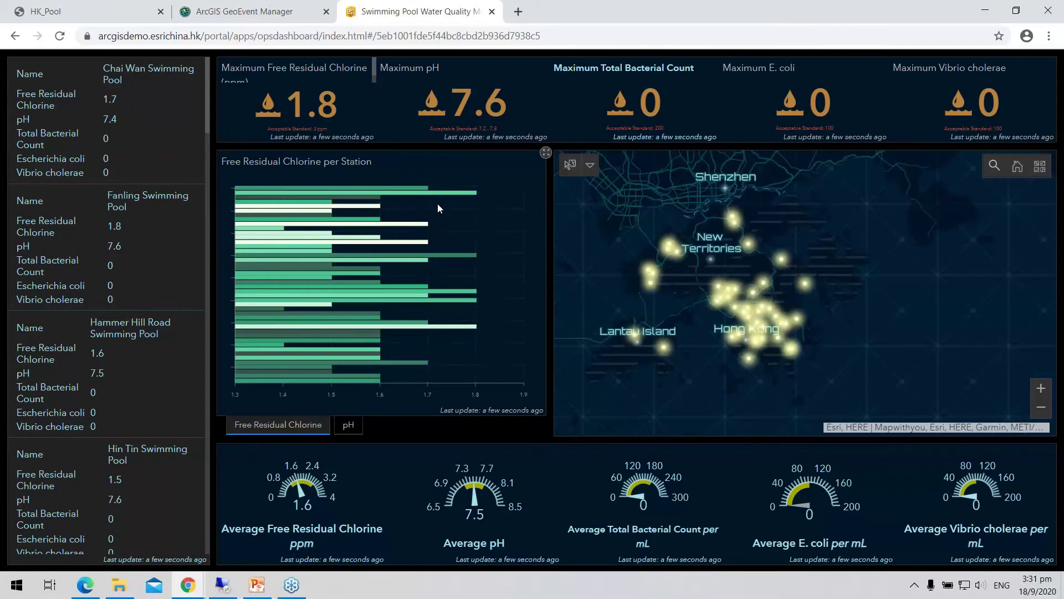
{"action": "left_click_drag", "start_coordinate": [636, 215], "coordinate": [697, 231]}
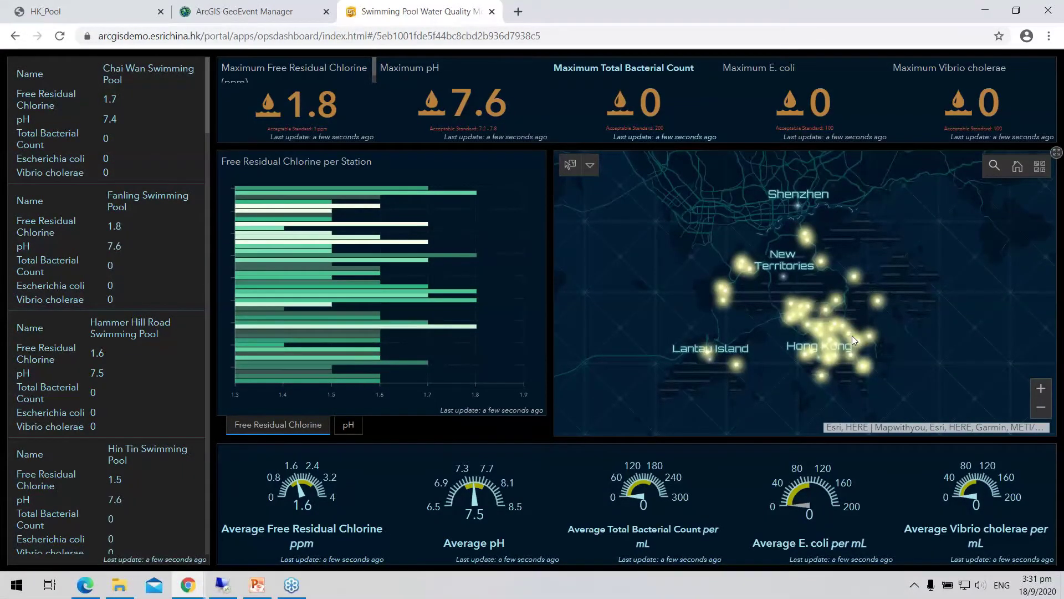
{"action": "left_click", "coordinate": [727, 315]}
{"action": "scroll", "coordinate": [727, 315], "scroll_direction": "down", "scroll_amount": 3}
{"action": "scroll", "coordinate": [745, 217], "scroll_direction": "down", "scroll_amount": 2}
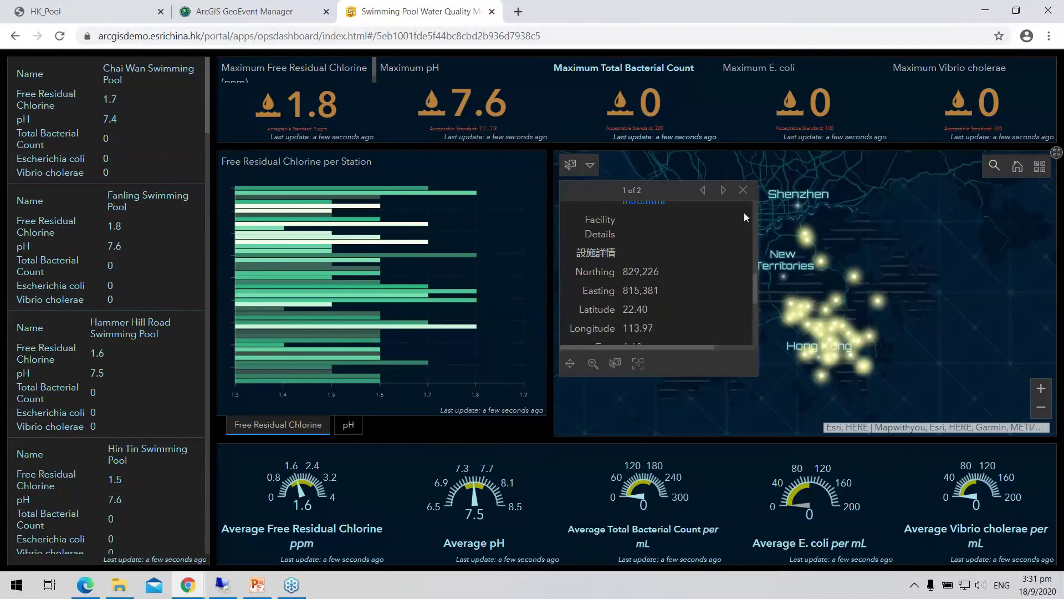
{"action": "left_click", "coordinate": [743, 190]}
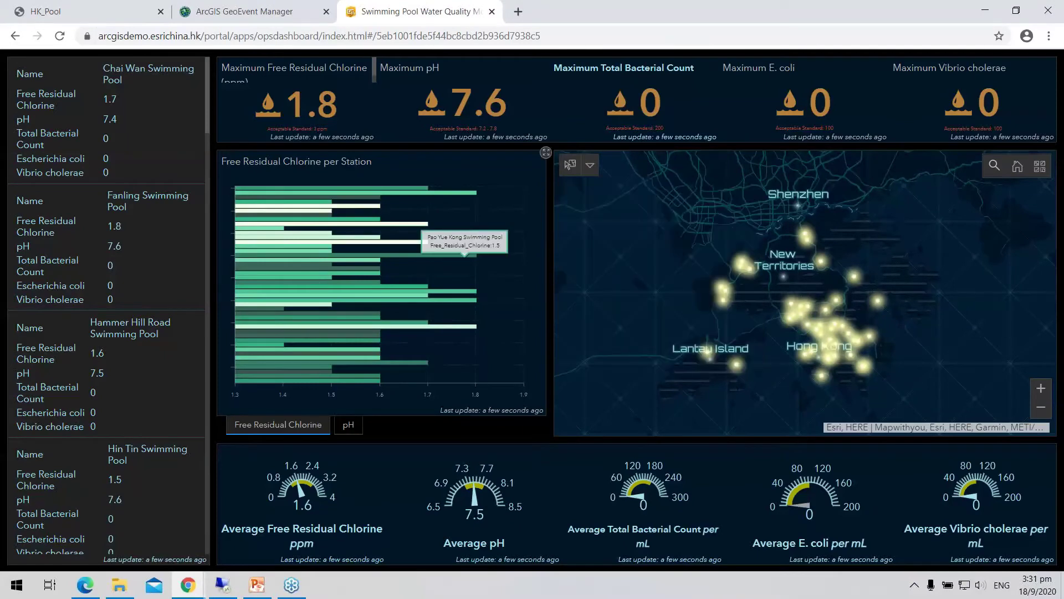
{"action": "left_click", "coordinate": [96, 267]}
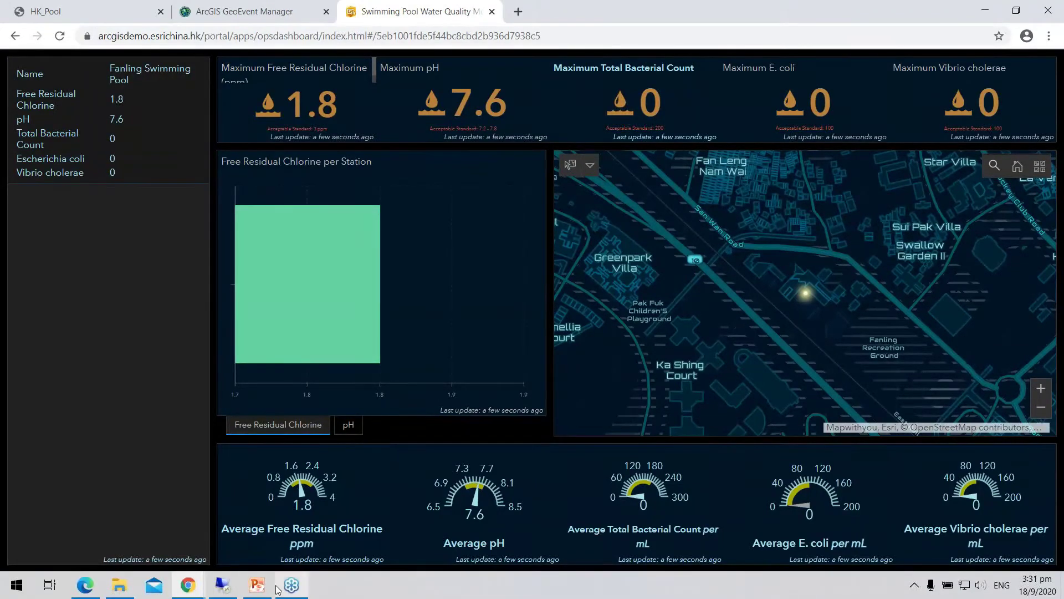
- Switch to the PowerPoint presentation, start the slide show from slide 40, and advance to the 5.2 Childcare service slide
{"action": "left_click", "coordinate": [257, 587]}
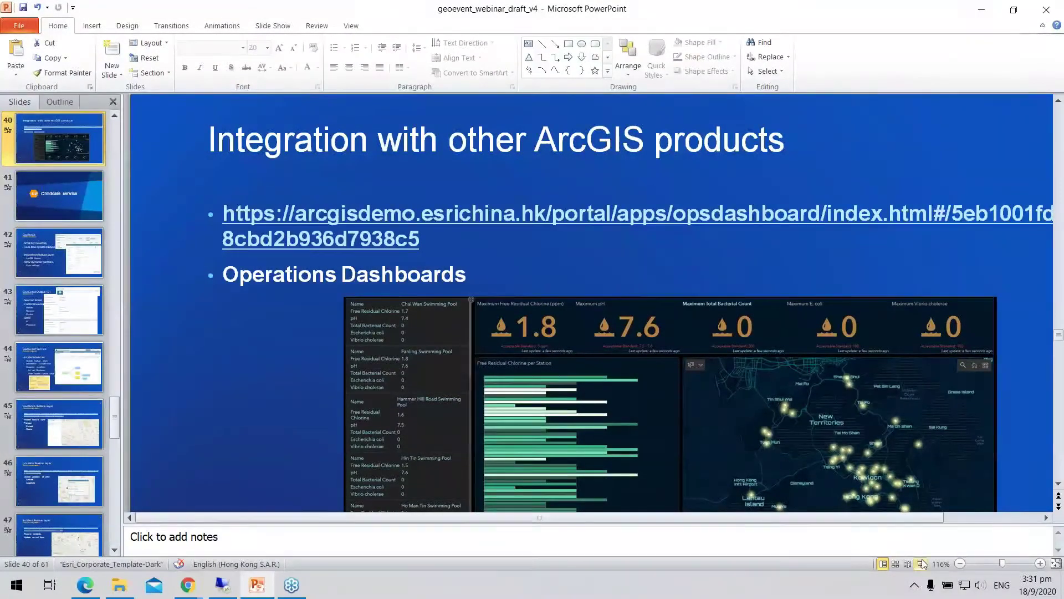
{"action": "key", "text": "shift+F5"}
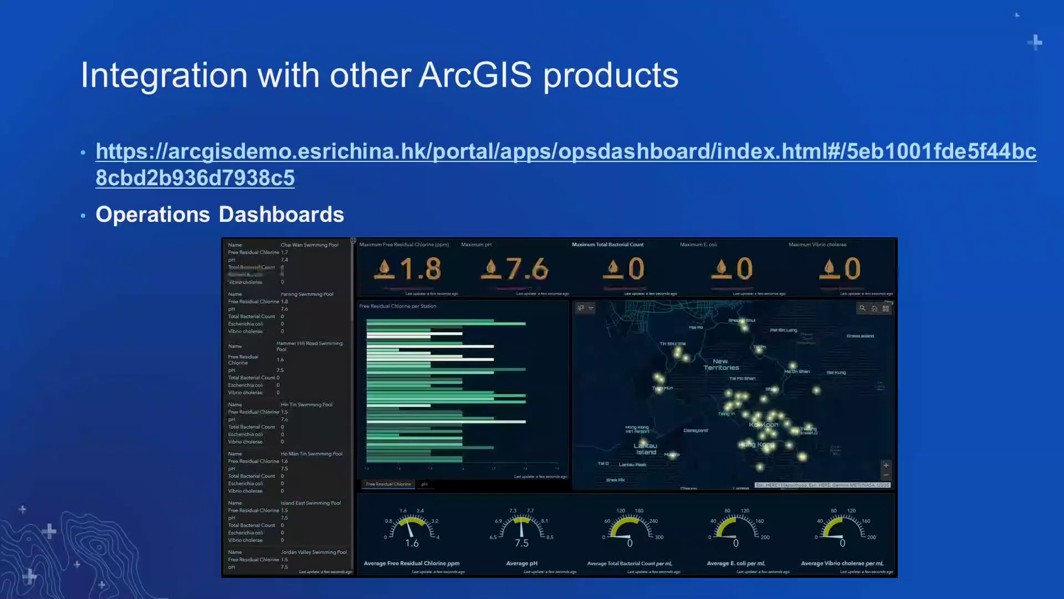
{"action": "key", "text": "Right"}
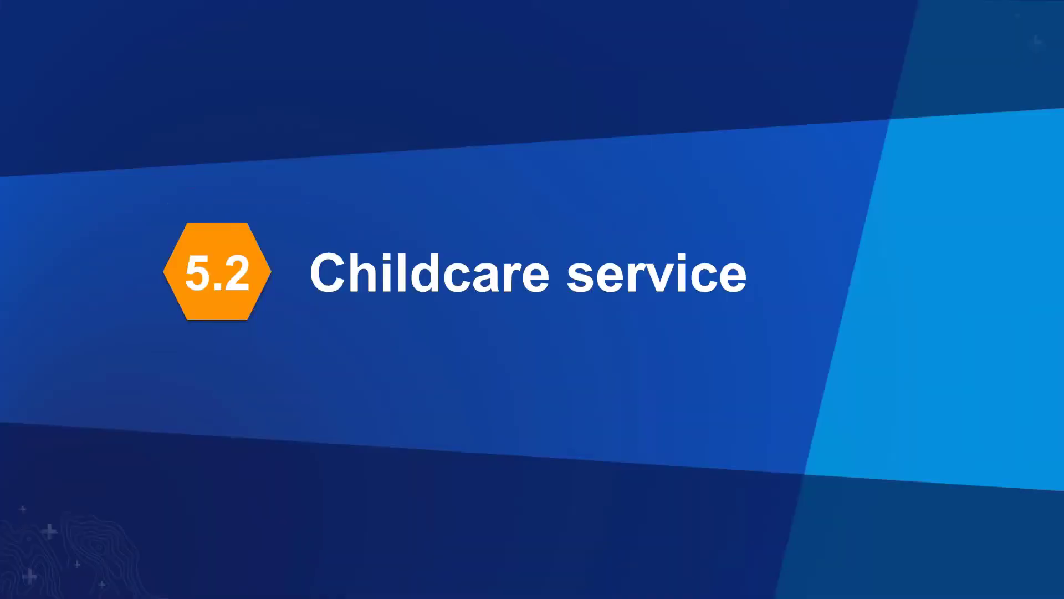